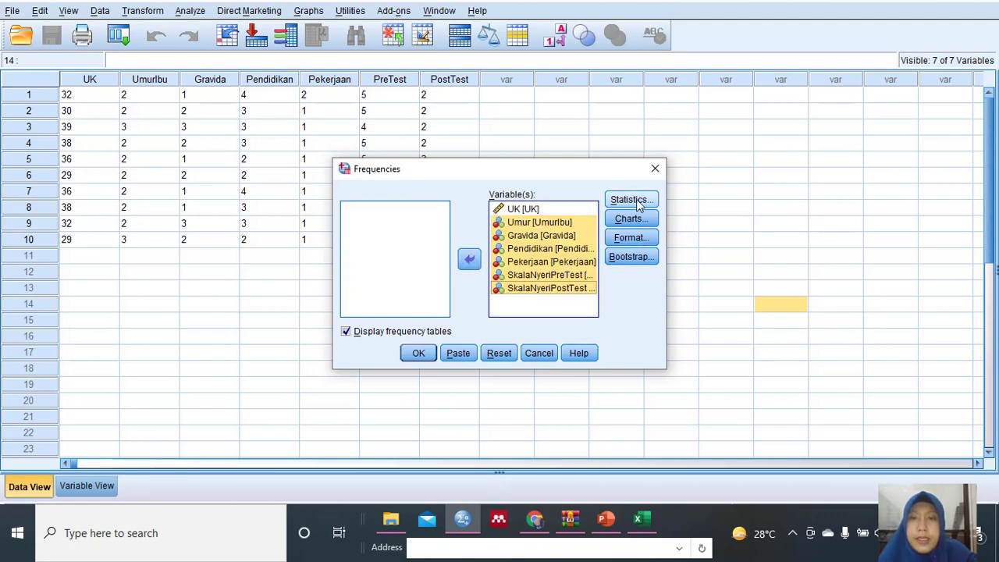
Include mean, median, mode and sum as central tendency statistics for all seven variables and run the Frequencies analysis.
click(638, 200)
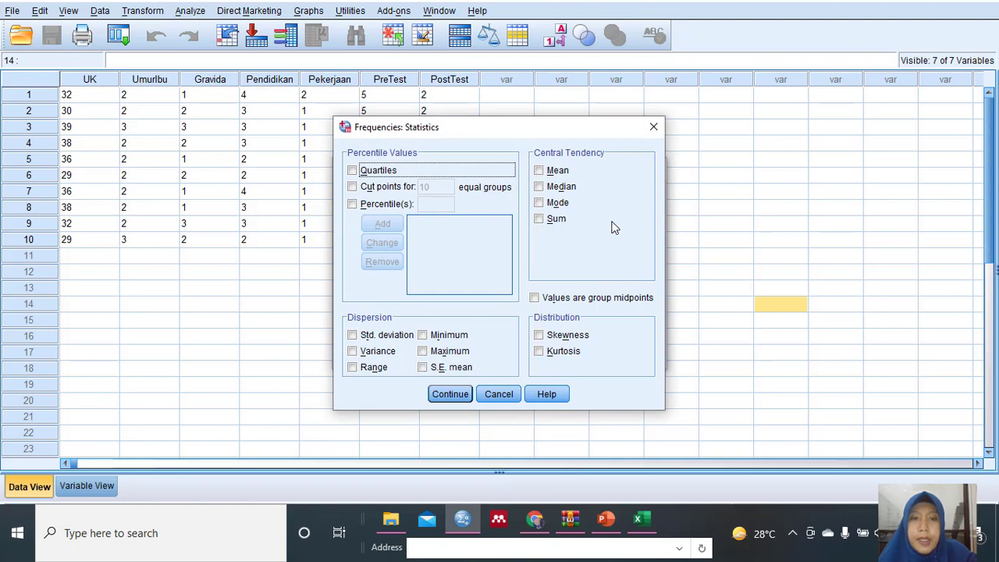
click(607, 521)
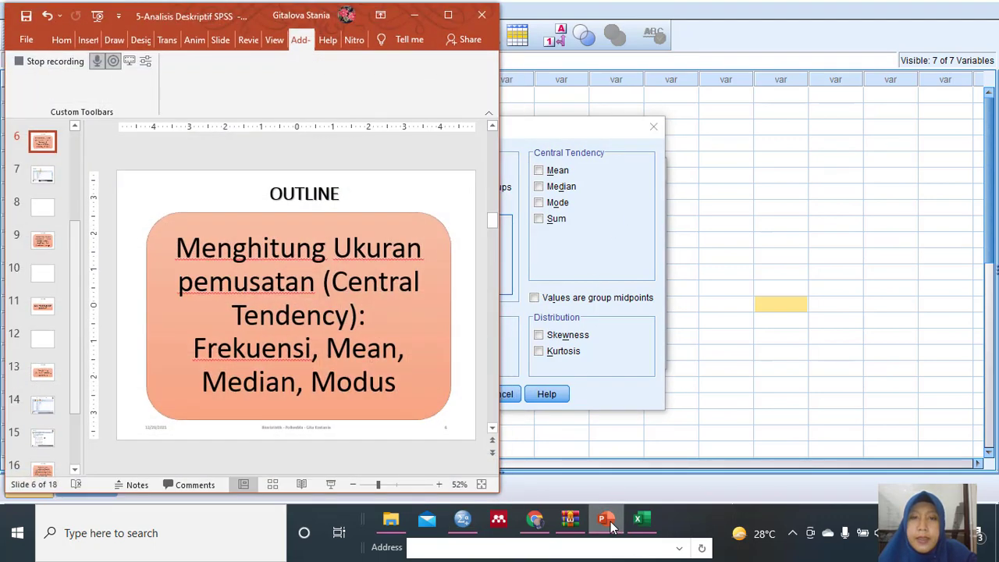
click(610, 523)
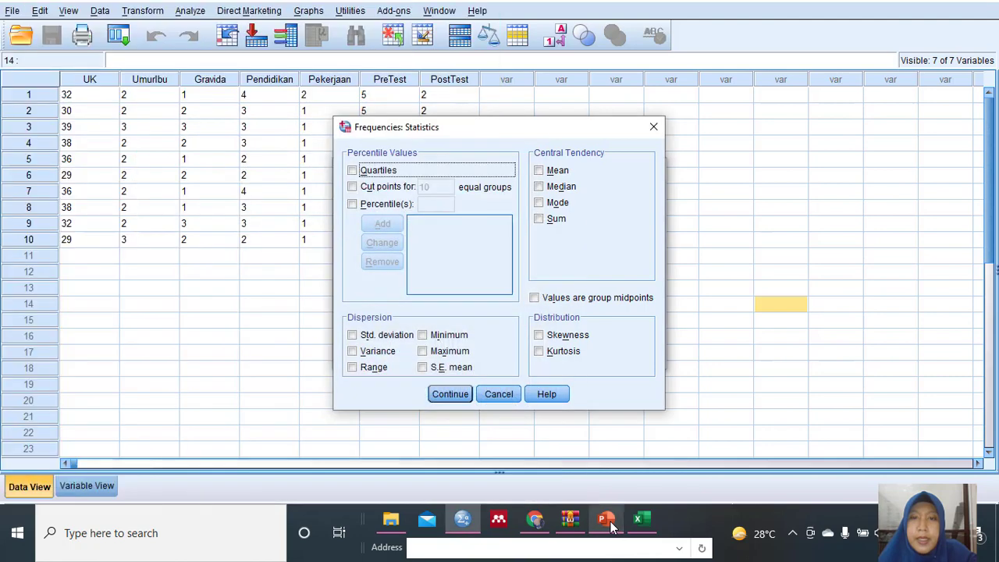
click(539, 171)
click(540, 188)
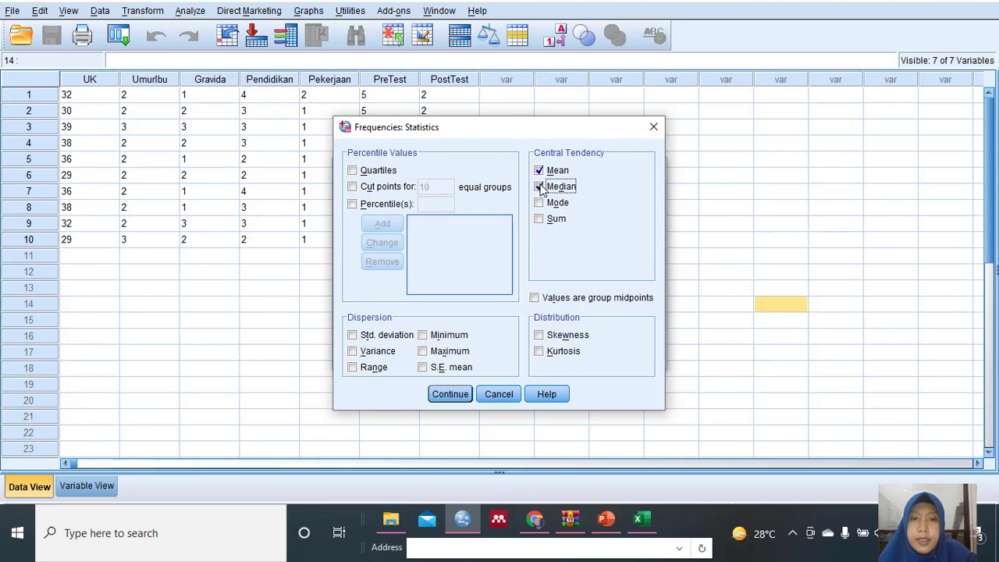
click(538, 203)
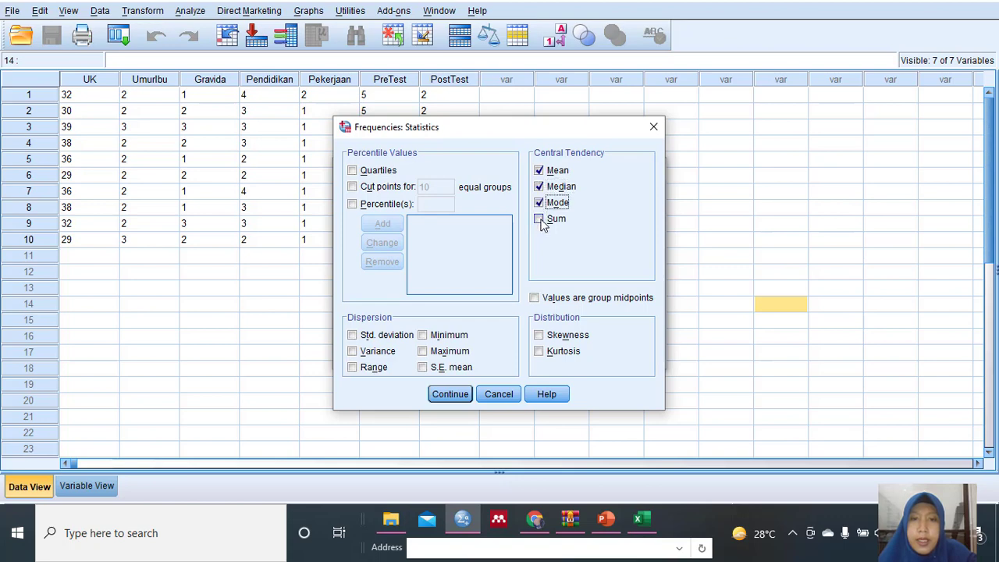
click(540, 220)
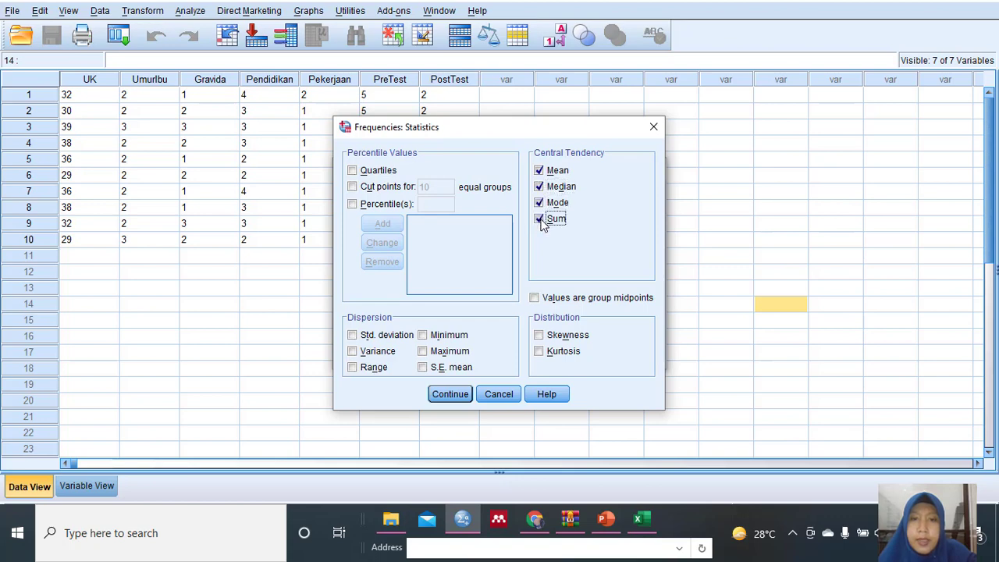
click(451, 394)
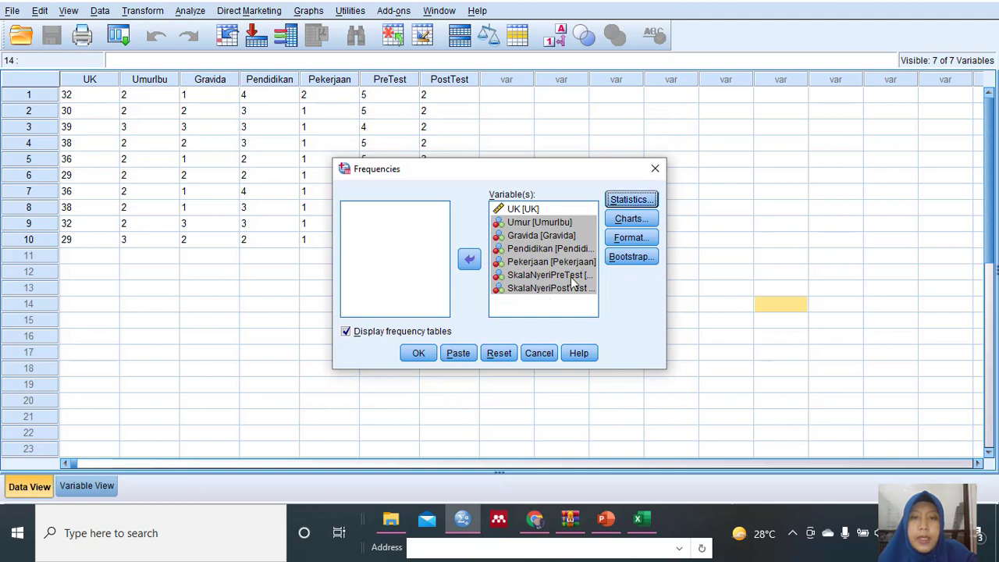
click(418, 352)
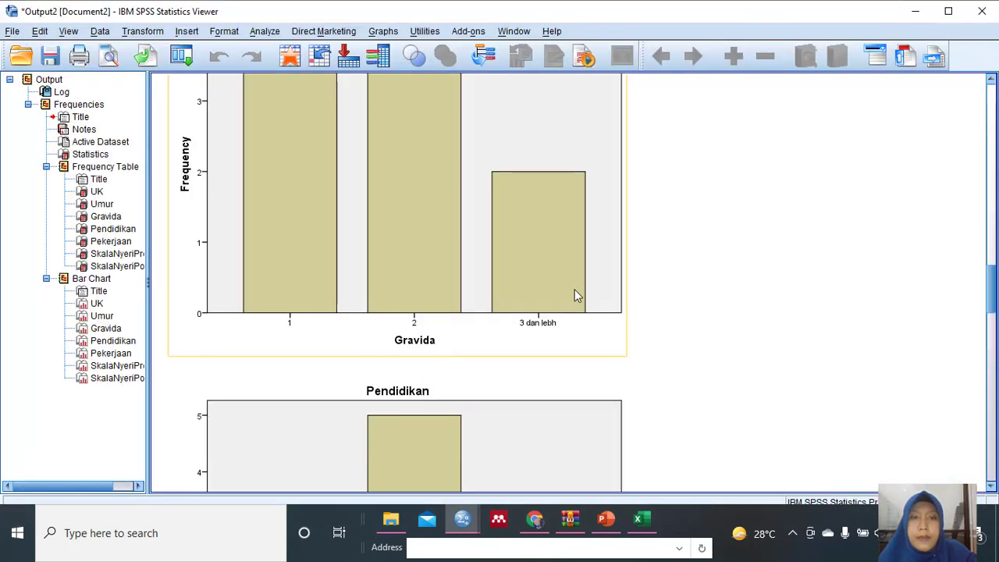
Look through the Frequencies output, from the variables' bar charts to the summary Statistics table.
scroll(583, 287, up, 7)
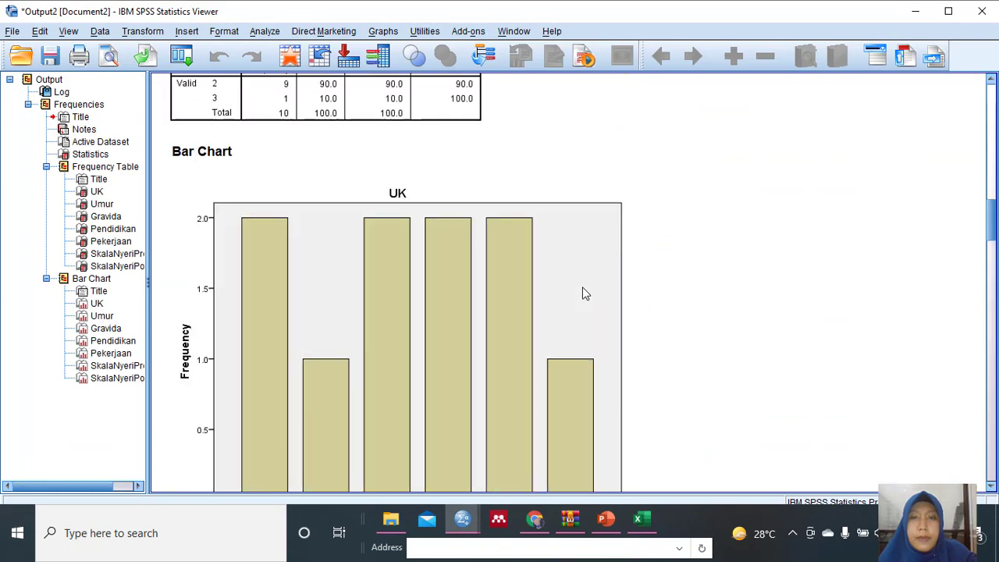
scroll(583, 292, down, 3)
scroll(582, 293, down, 15)
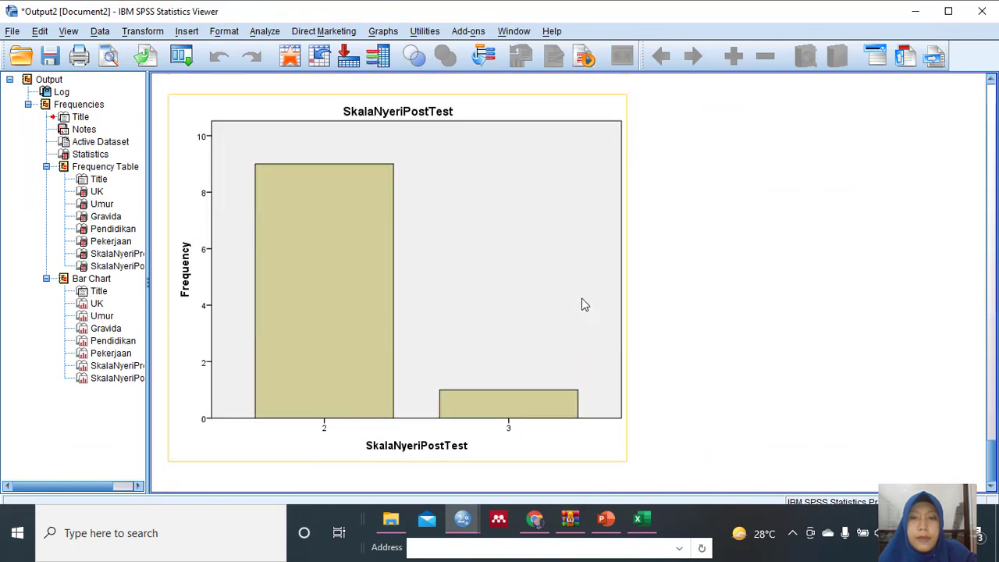
scroll(585, 304, up, 20)
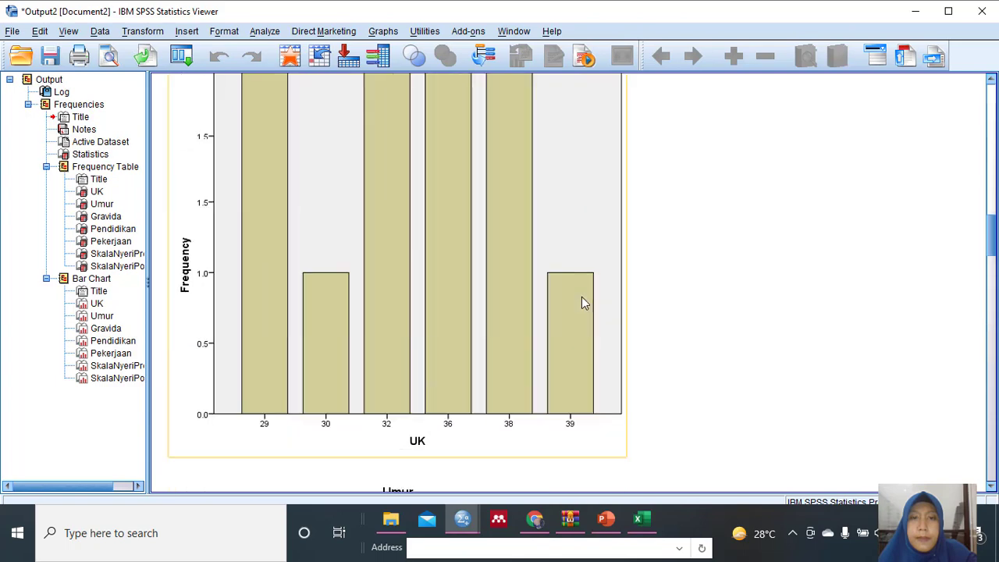
scroll(584, 303, up, 4)
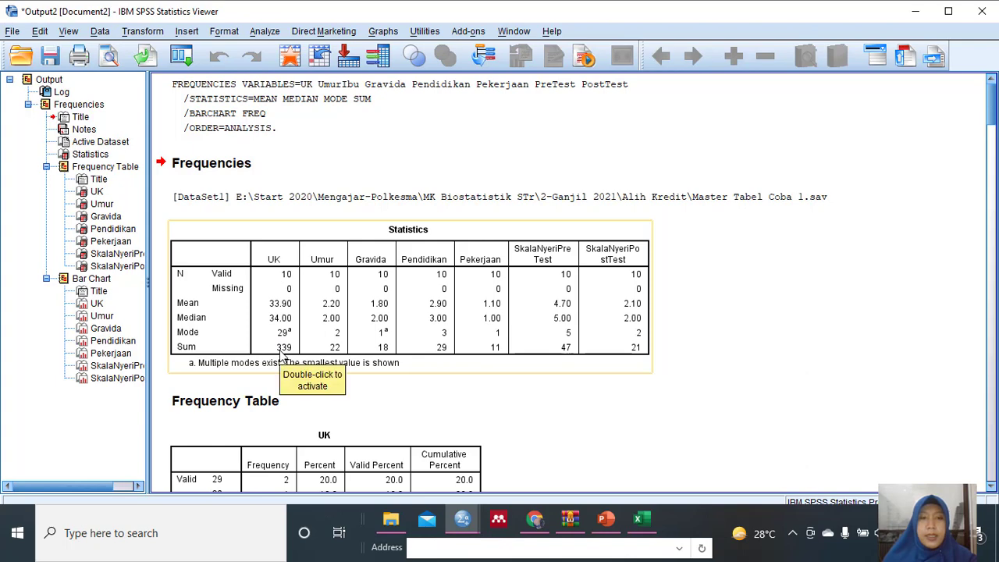
Set the measurement level of the UK variable to Nominal in the Master Tabel Coba 1 dataset.
click(472, 527)
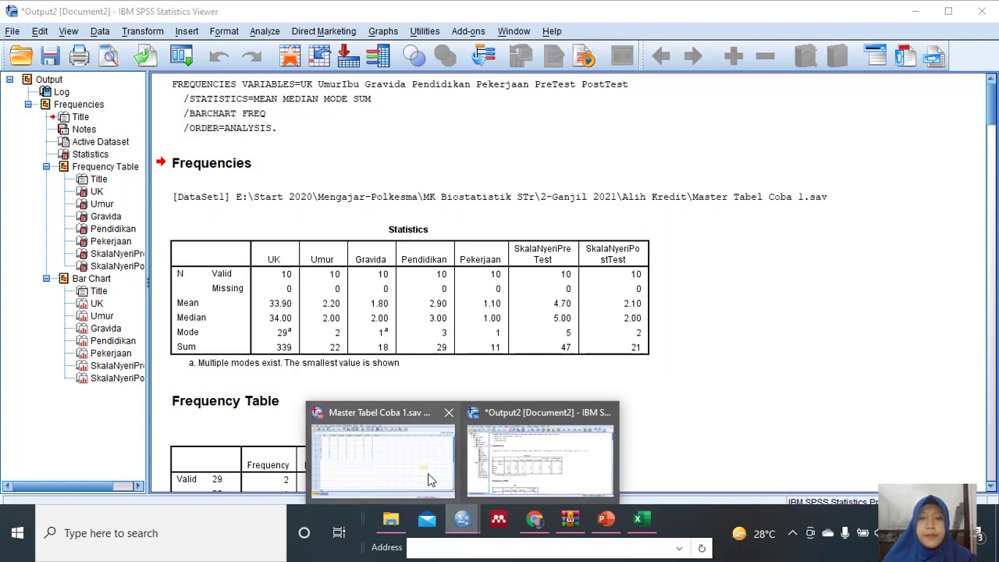
click(429, 477)
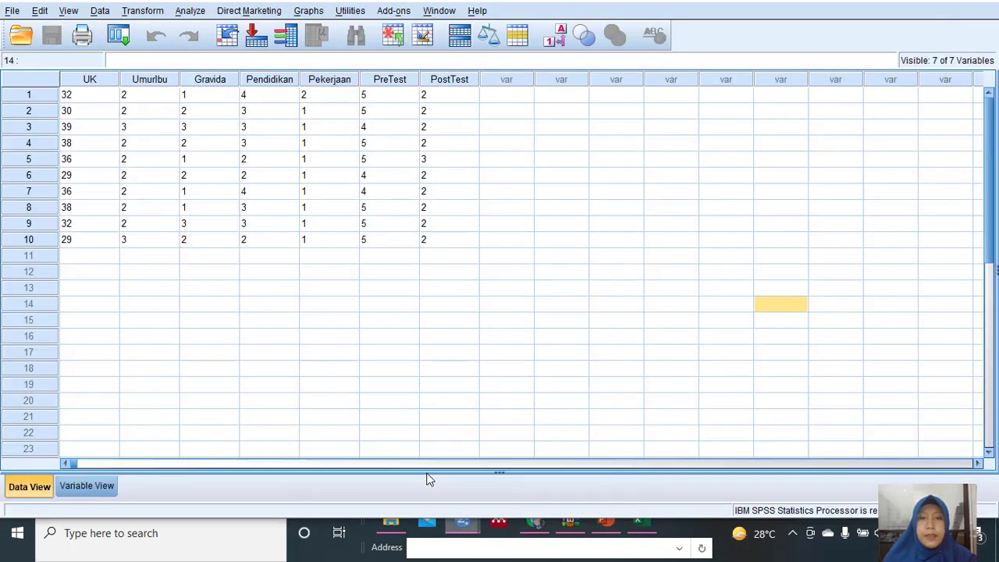
click(74, 485)
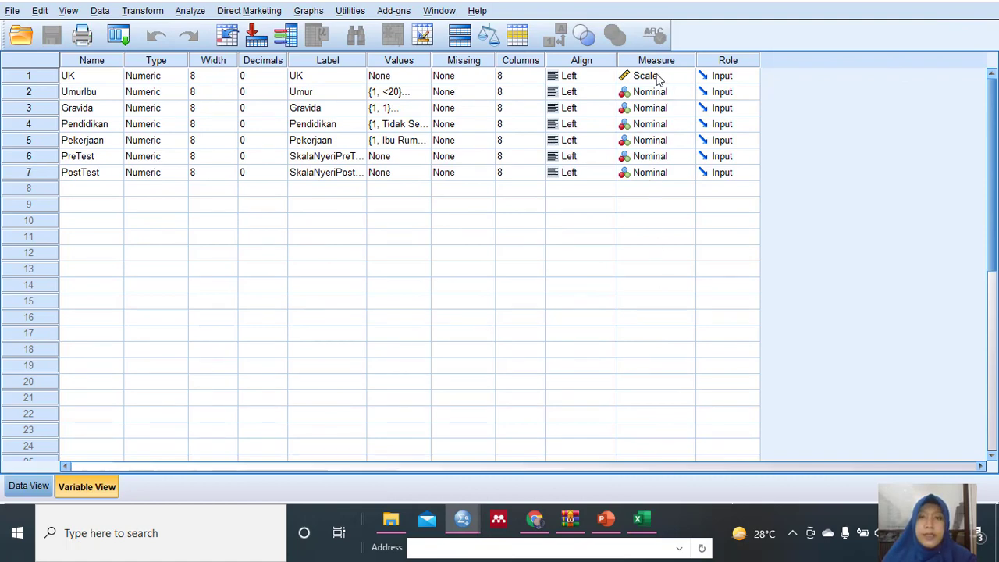
click(658, 77)
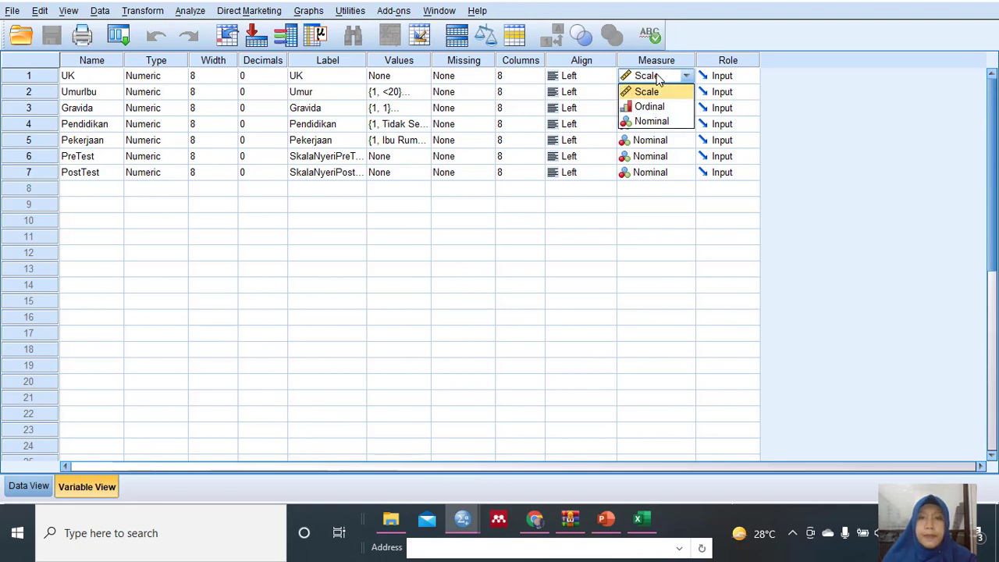
click(651, 122)
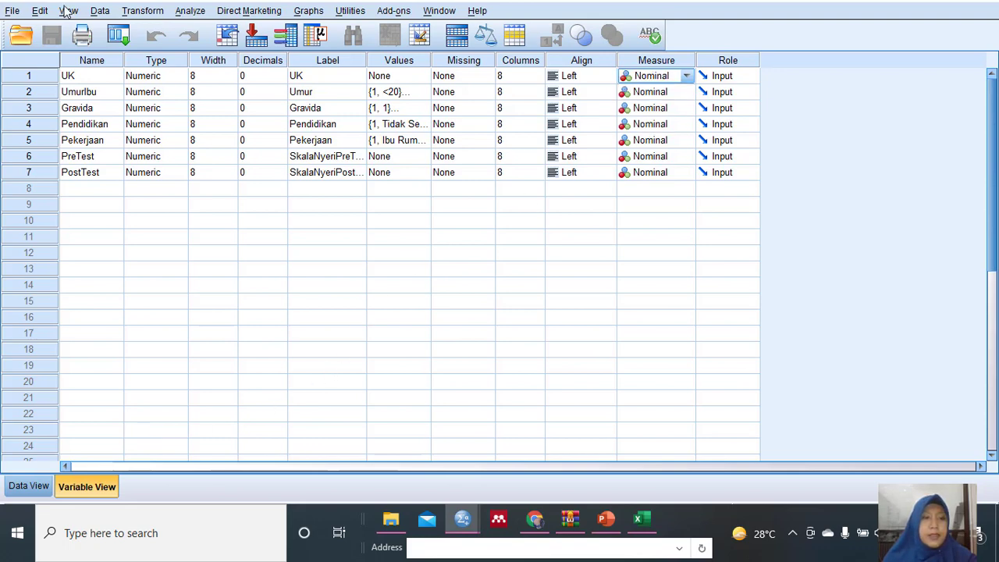
Check the dataset's values and restore the UK variable's measurement level to Scale.
click(22, 487)
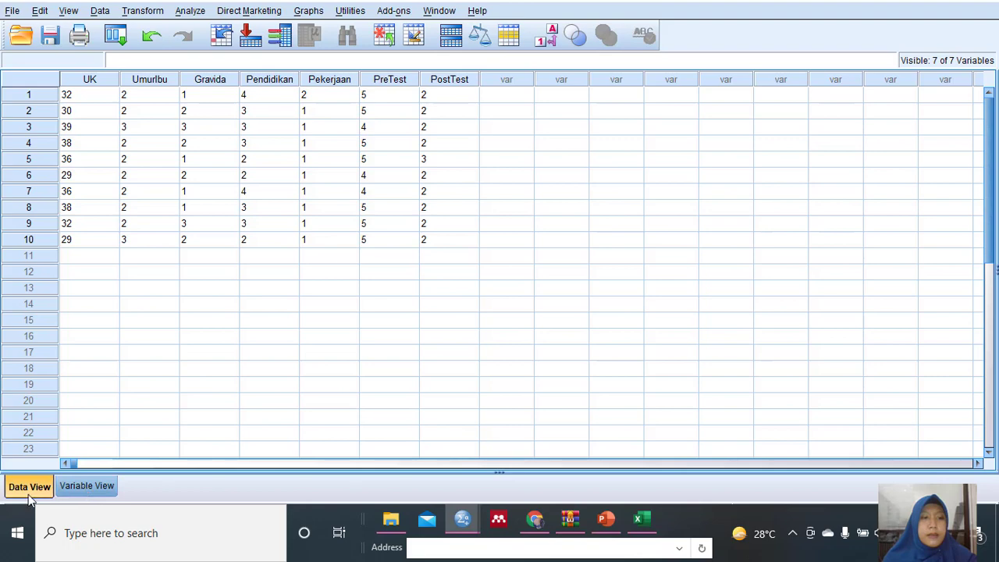
click(87, 486)
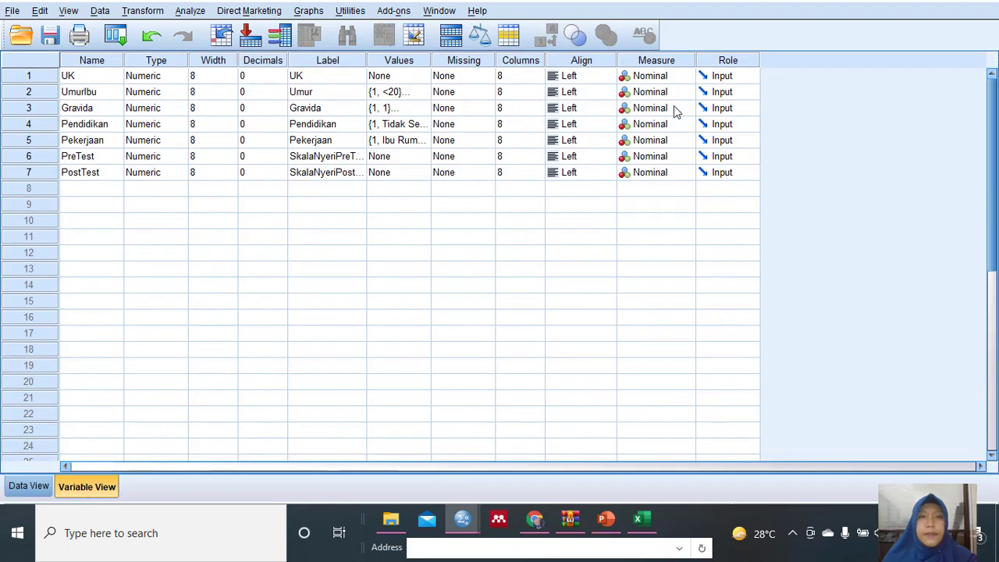
click(660, 78)
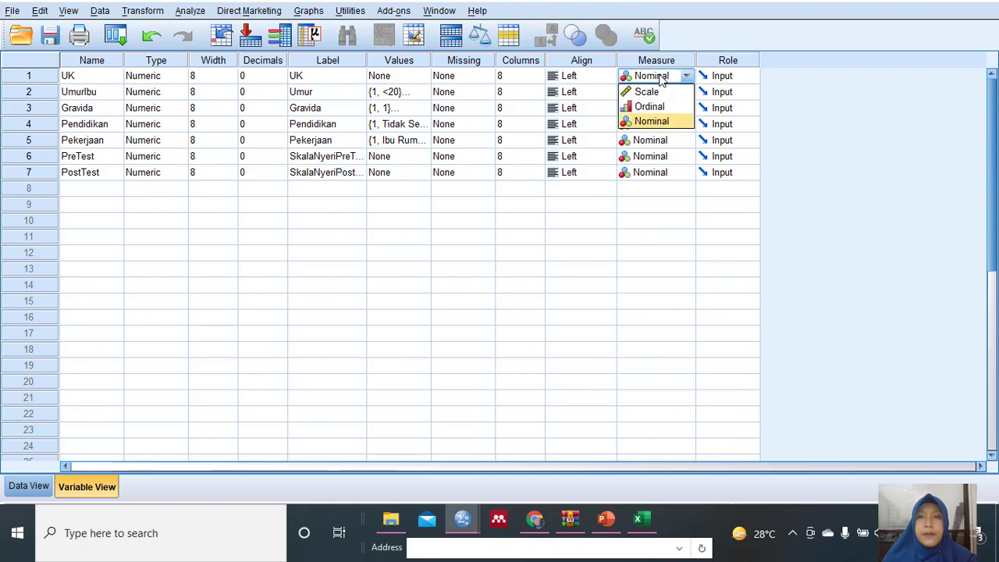
click(648, 121)
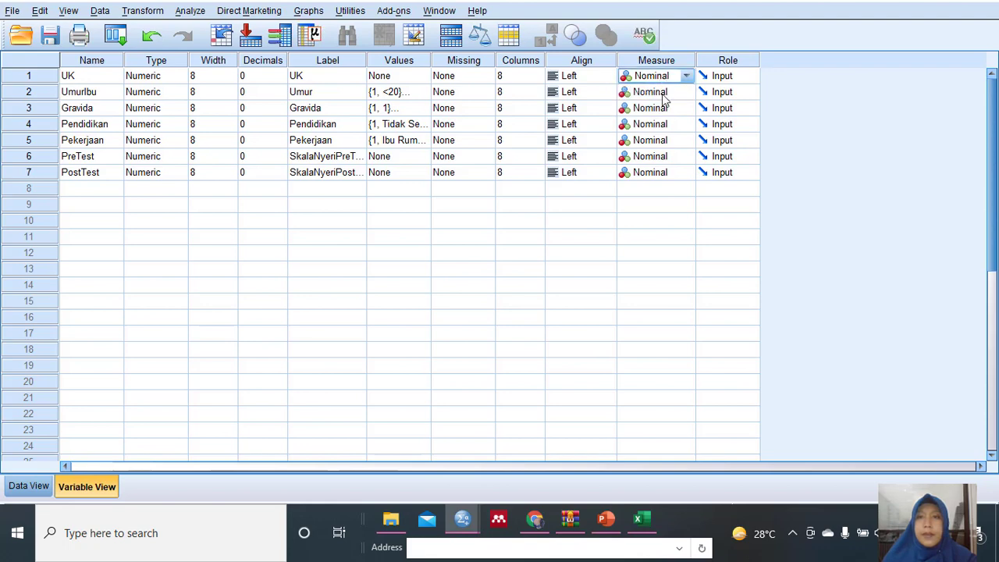
click(684, 76)
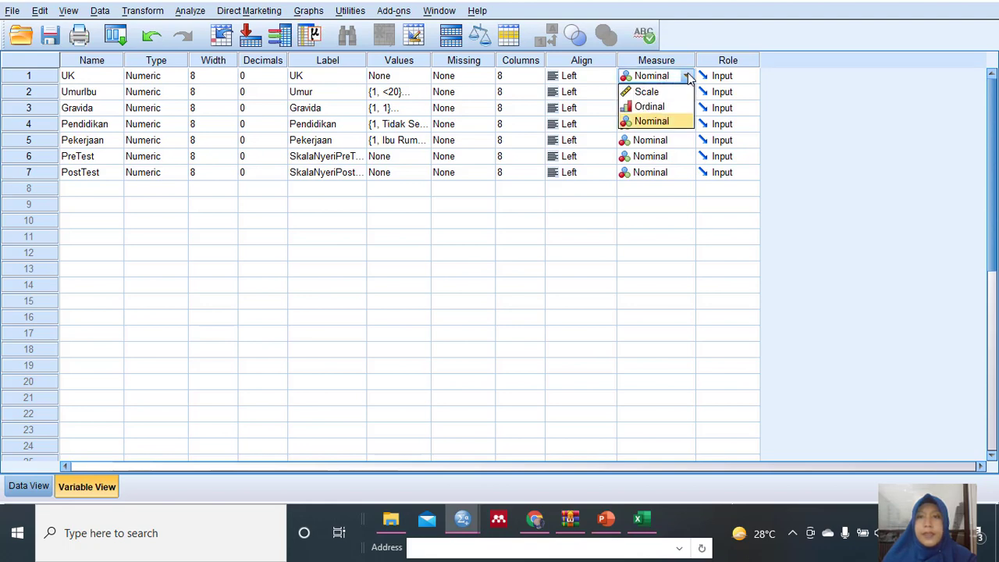
click(652, 93)
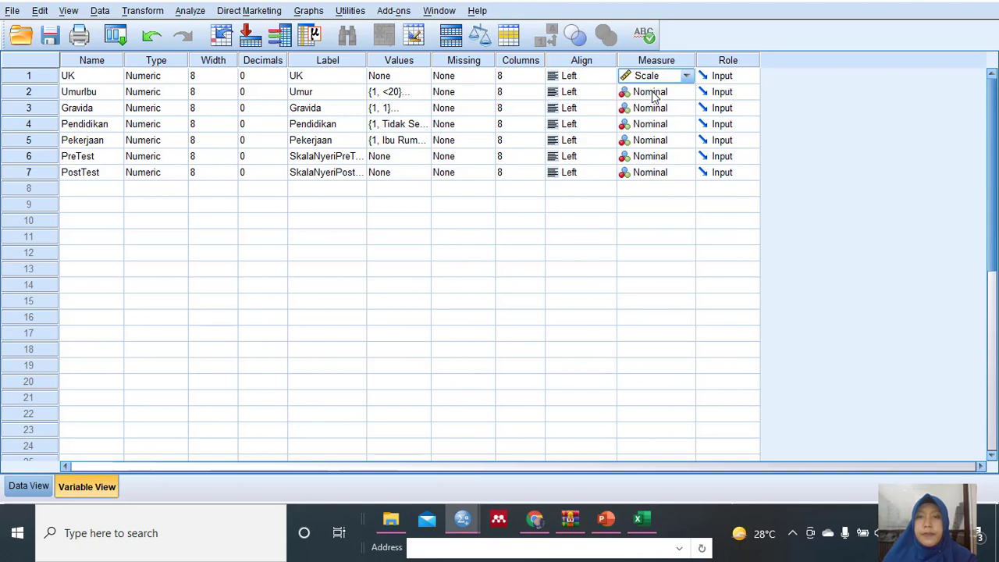
Compare the output's Statistics and UK frequency tables with the dataset's values and variable definitions.
click(460, 524)
click(526, 449)
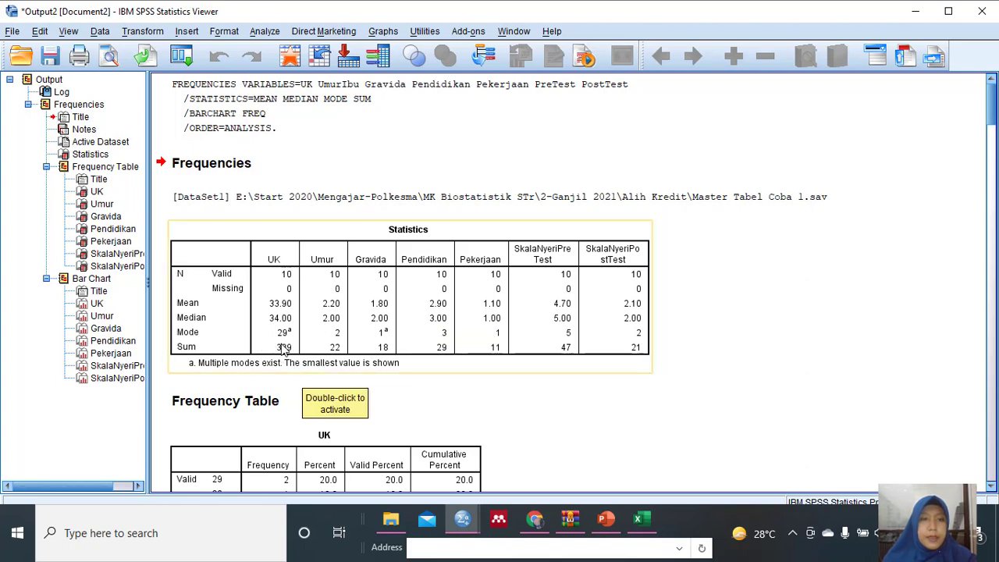
scroll(286, 352, down, 3)
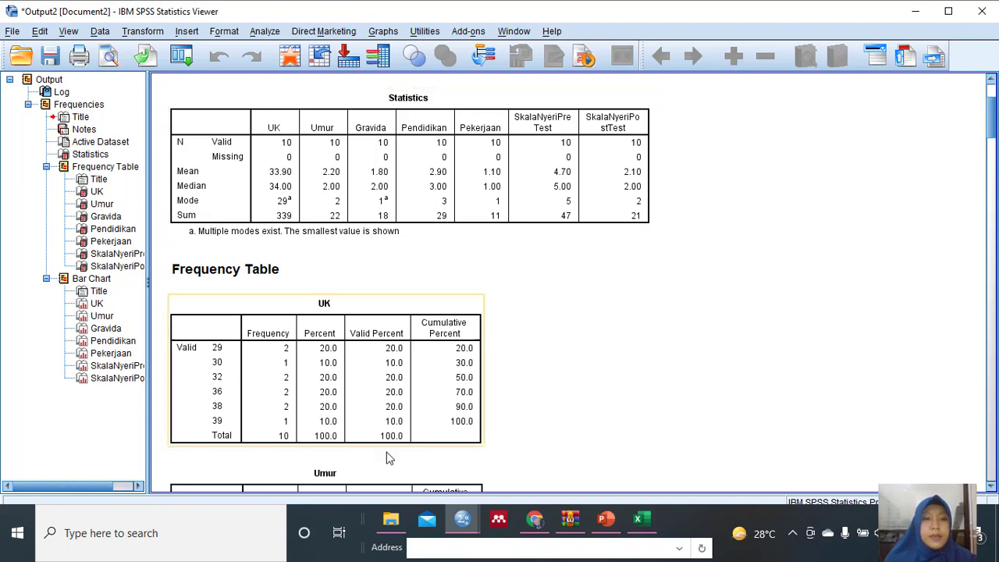
click(466, 525)
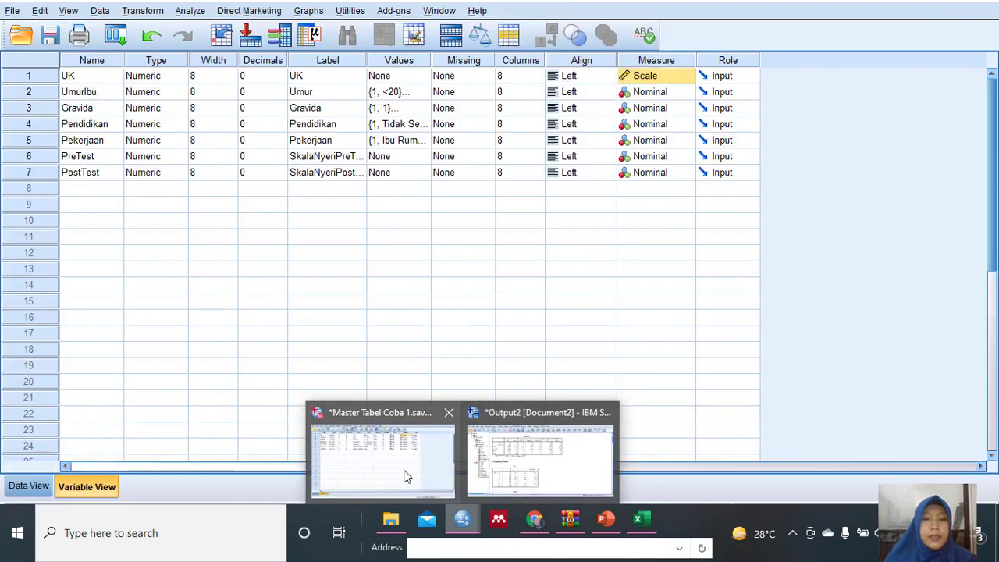
click(404, 475)
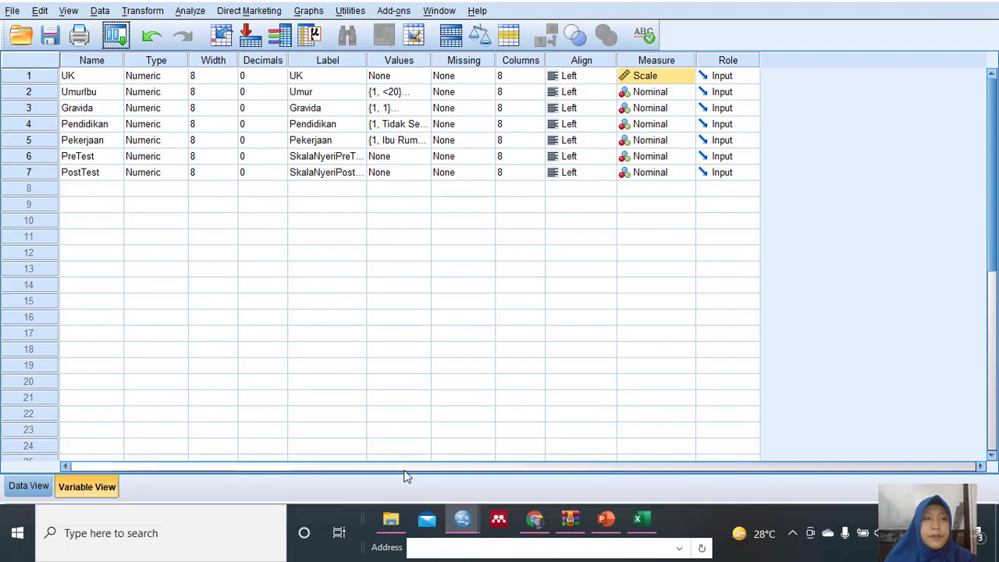
click(31, 485)
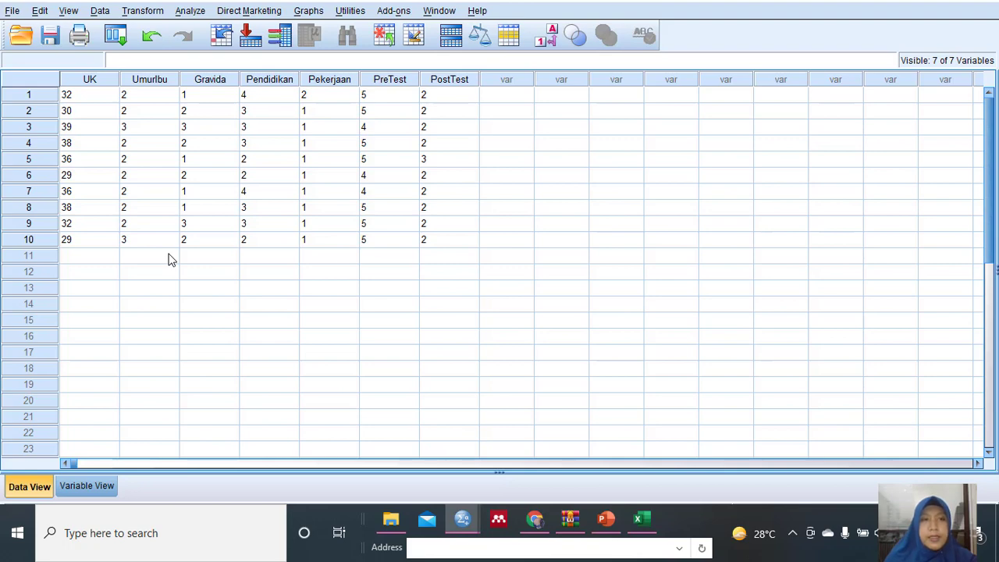
click(64, 487)
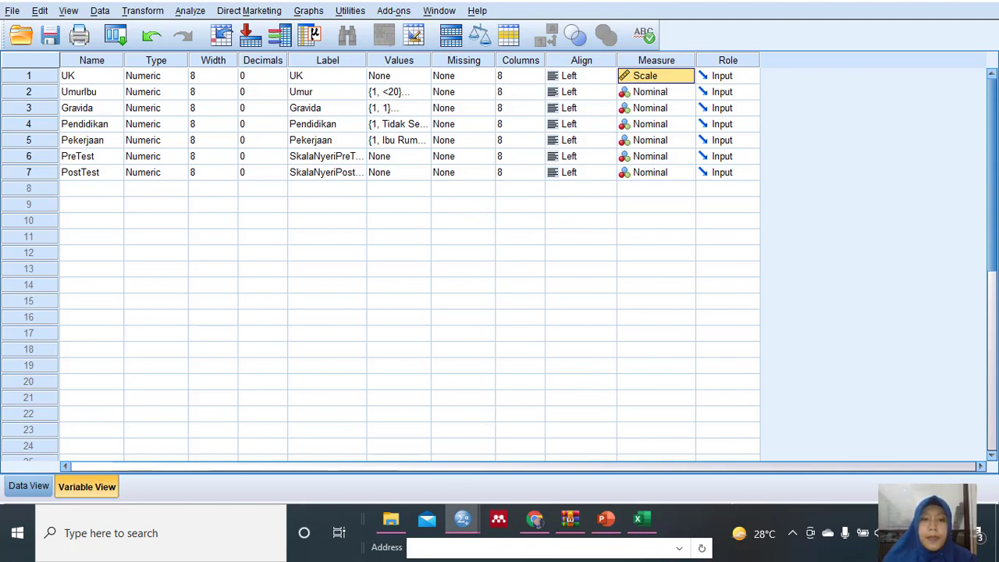
Recheck the Statistics table against the variable definitions and data values, and switch to the central tendency outline slide in PowerPoint.
mouse_move(463, 518)
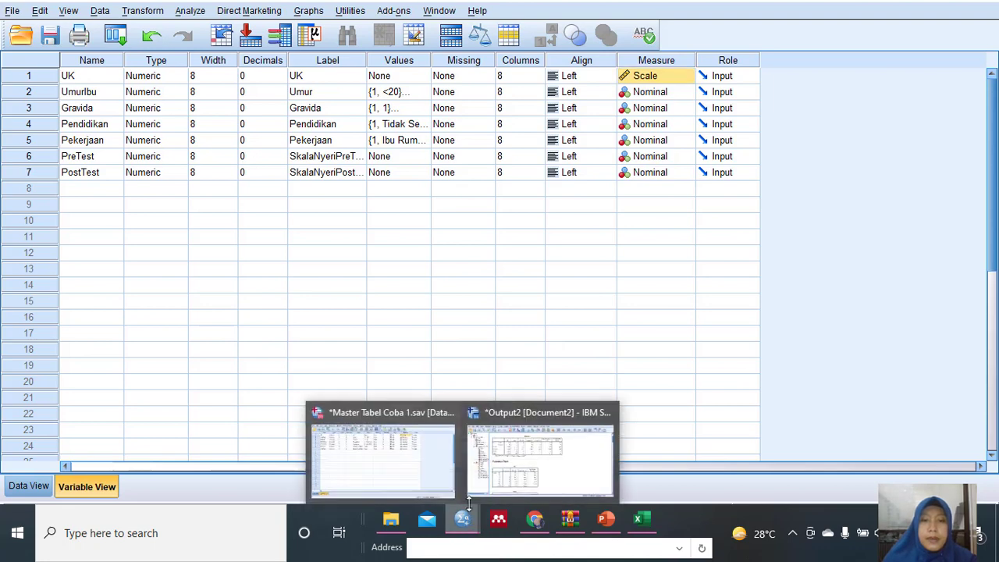
click(500, 461)
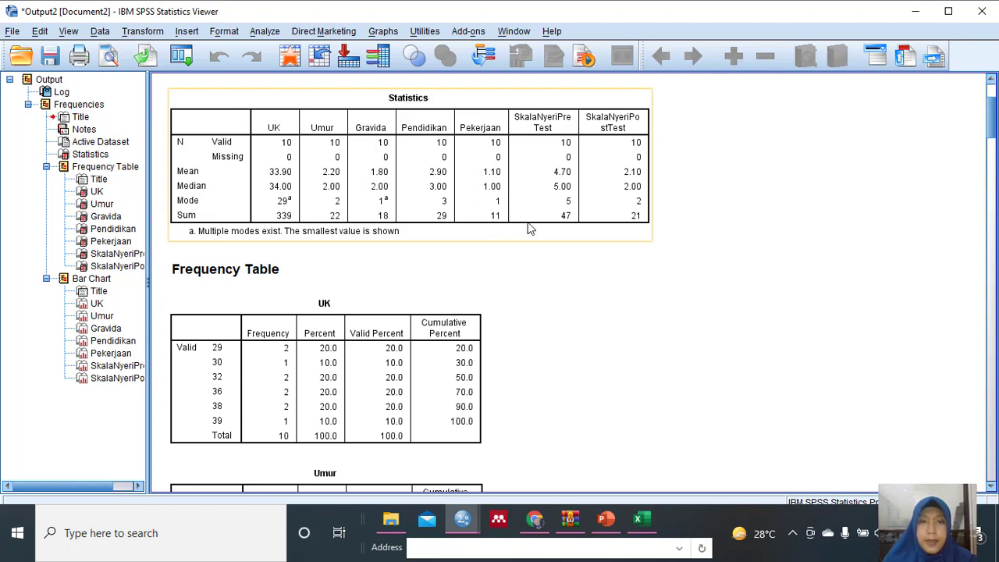
click(463, 526)
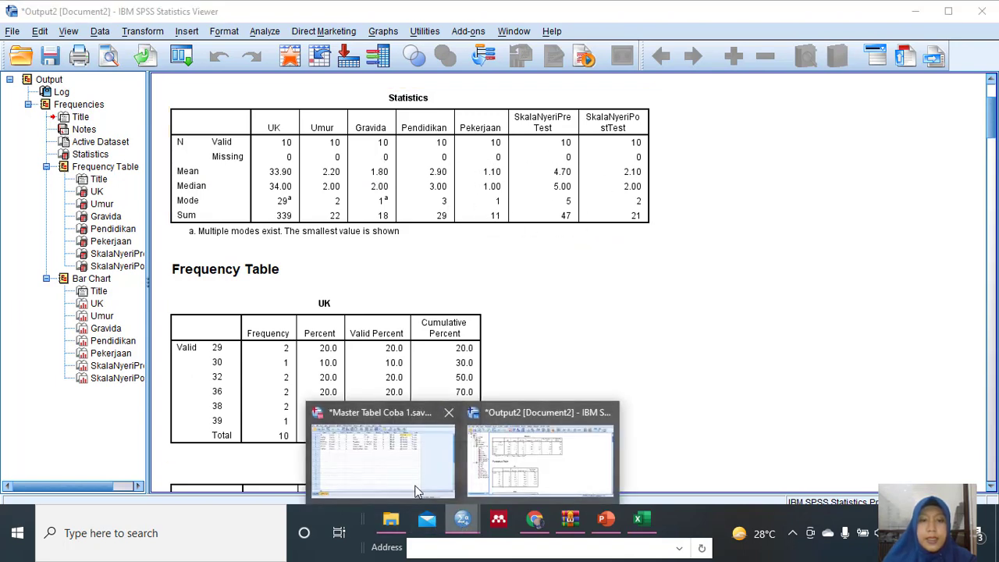
click(414, 489)
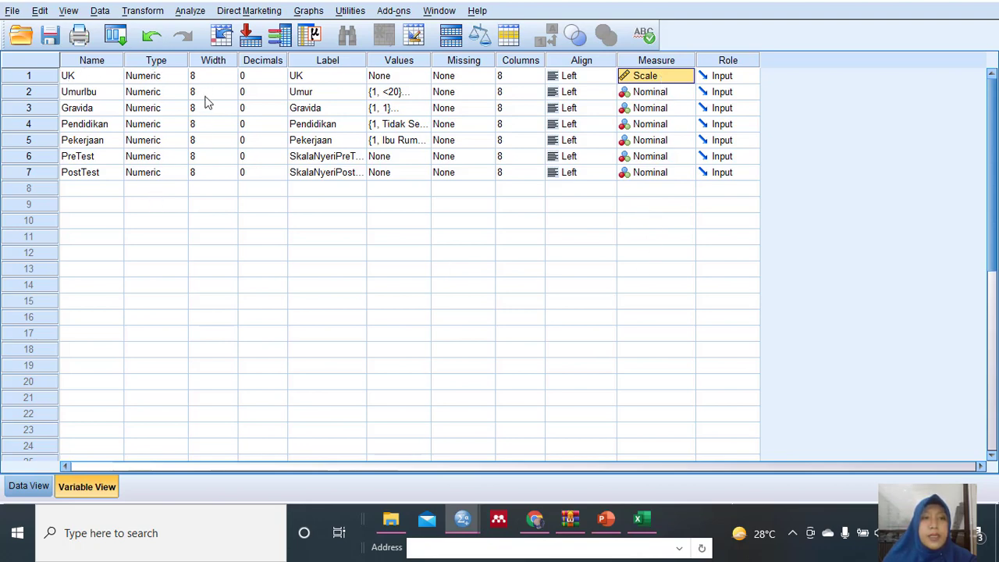
click(40, 485)
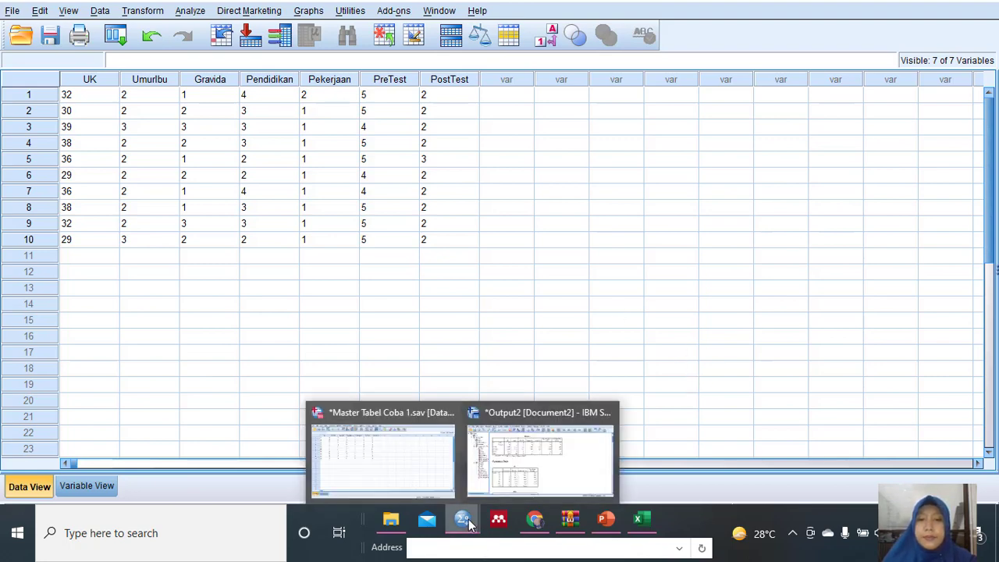
click(606, 519)
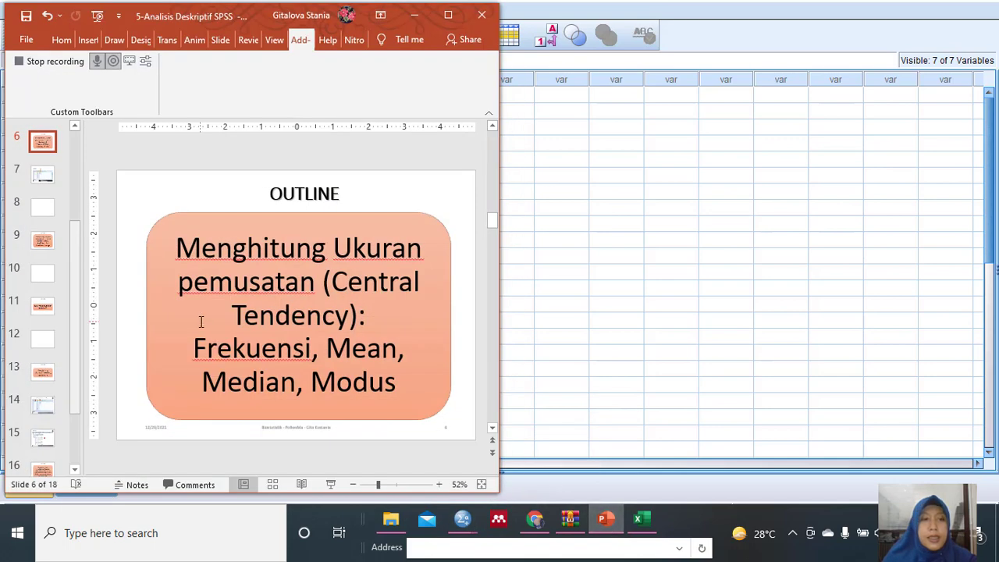
View the Langkah slide (slide 7) as a full-screen slide show, continue the recording on exit, and return to the SPSS dataset.
click(43, 176)
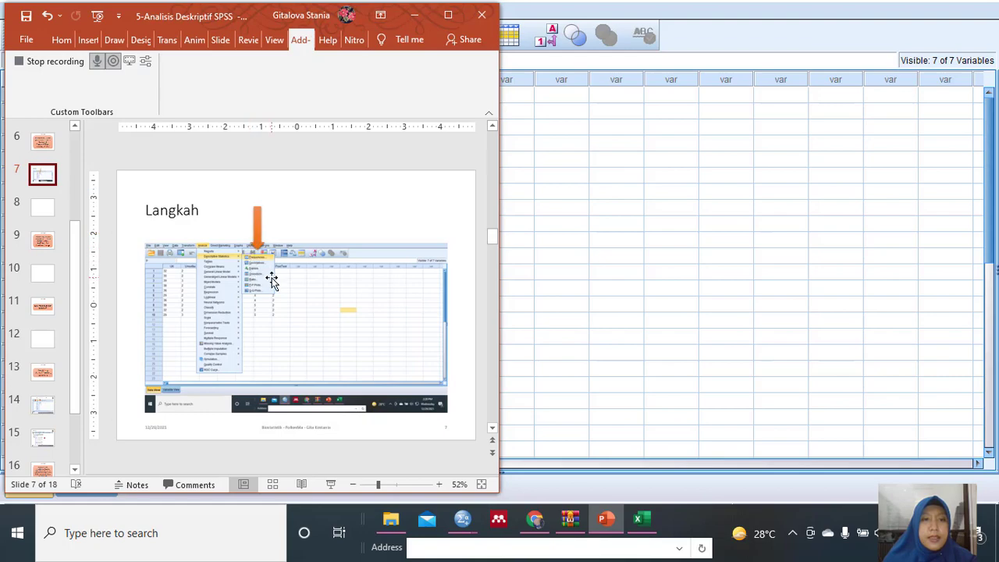
click(448, 15)
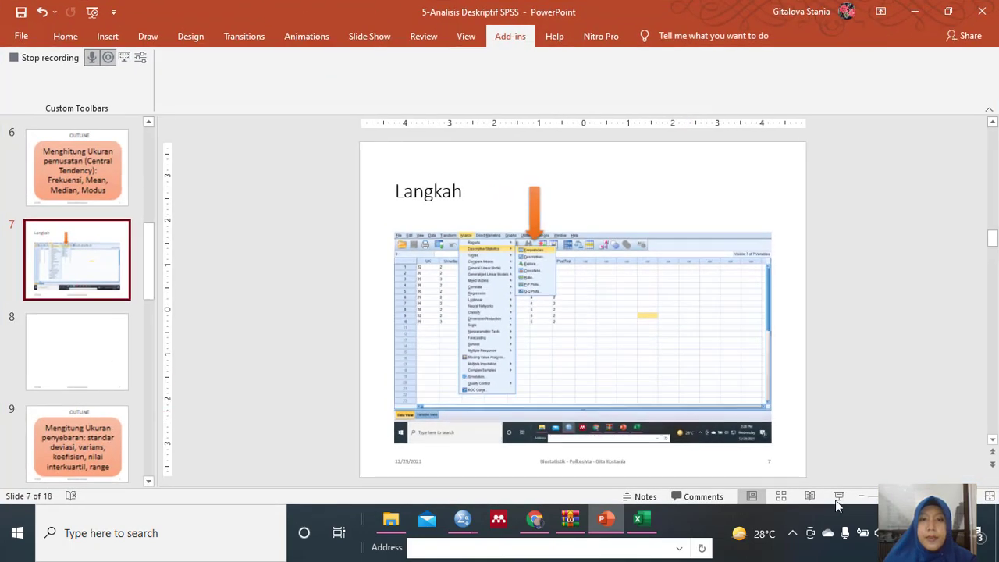
click(840, 497)
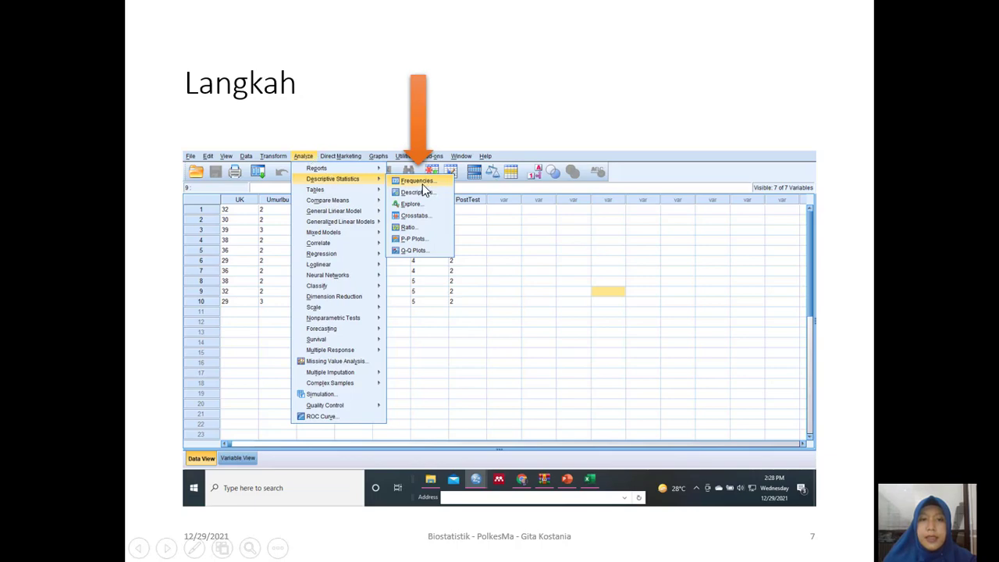
key(Escape)
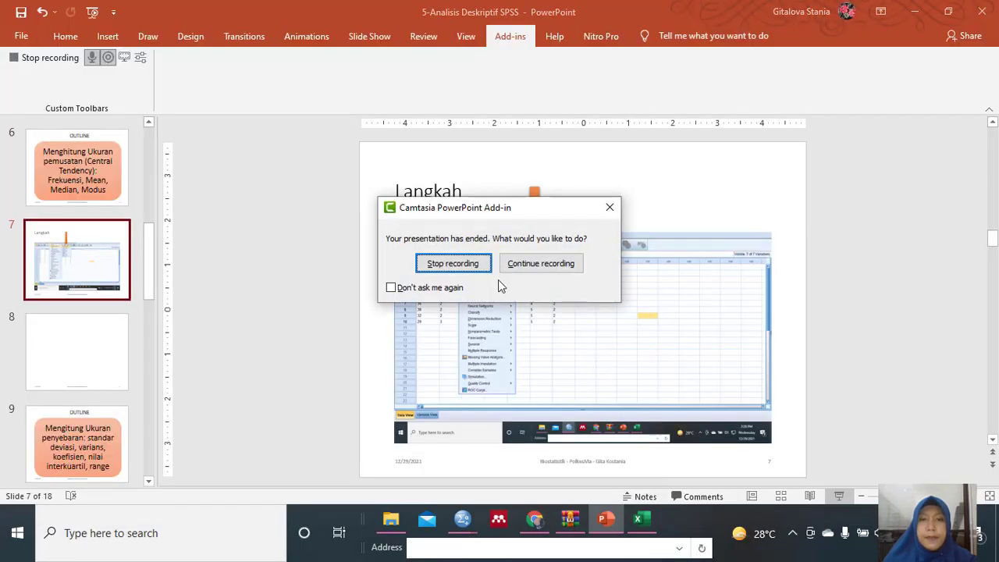
click(541, 263)
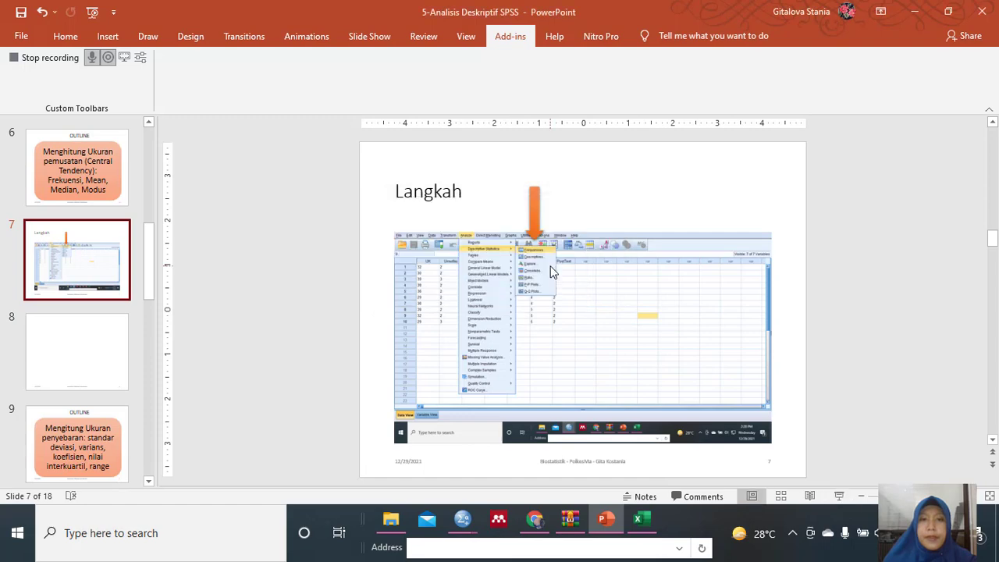
click(915, 12)
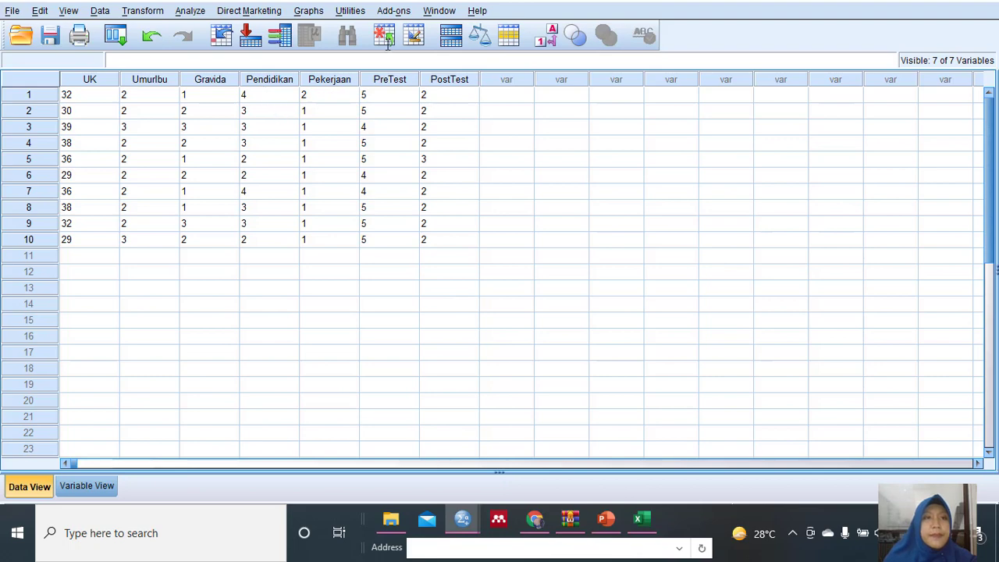
Open the Frequencies analysis and remove all seven variables from its analysis list.
click(189, 10)
mouse_move(231, 51)
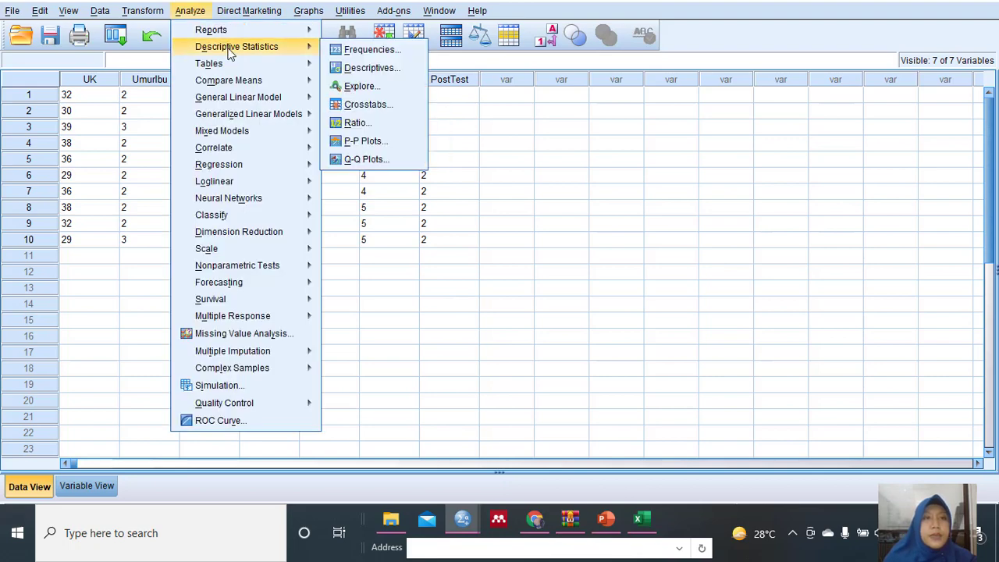
click(352, 49)
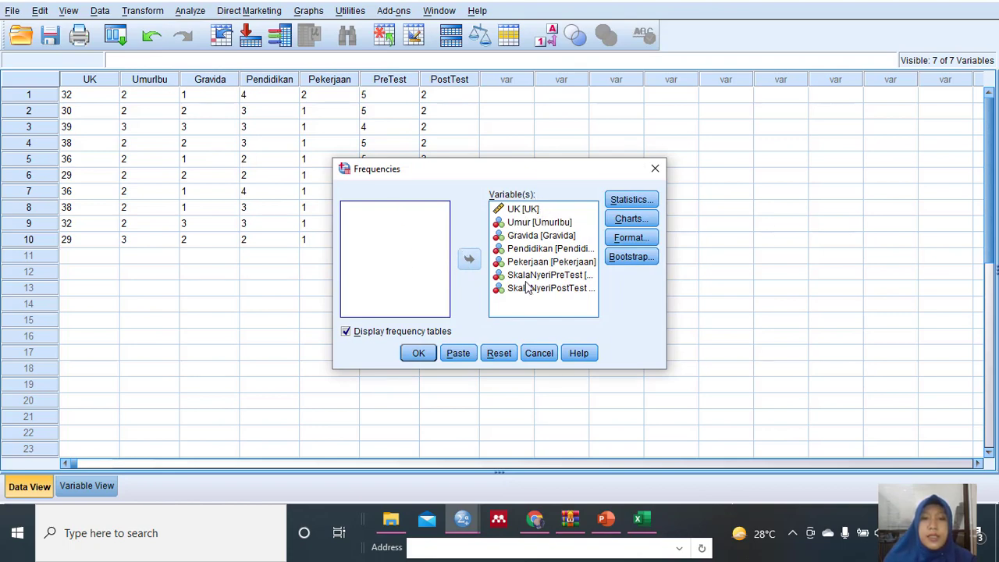
click(537, 211)
key(ctrl+a)
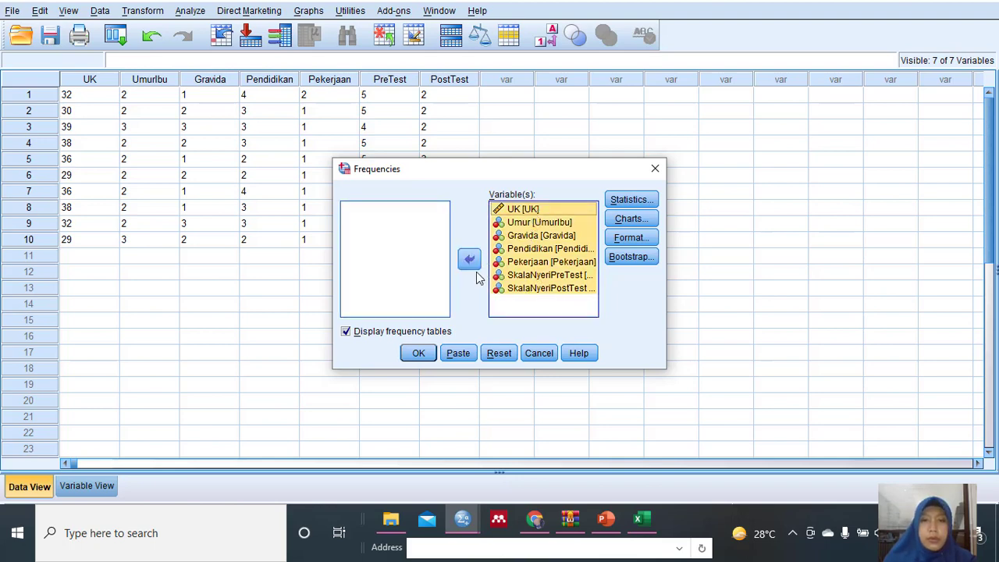
click(469, 260)
Add only SkalaNyeriPreTest and SkalaNyeriPostTest to the variables analysed by Frequencies.
click(422, 208)
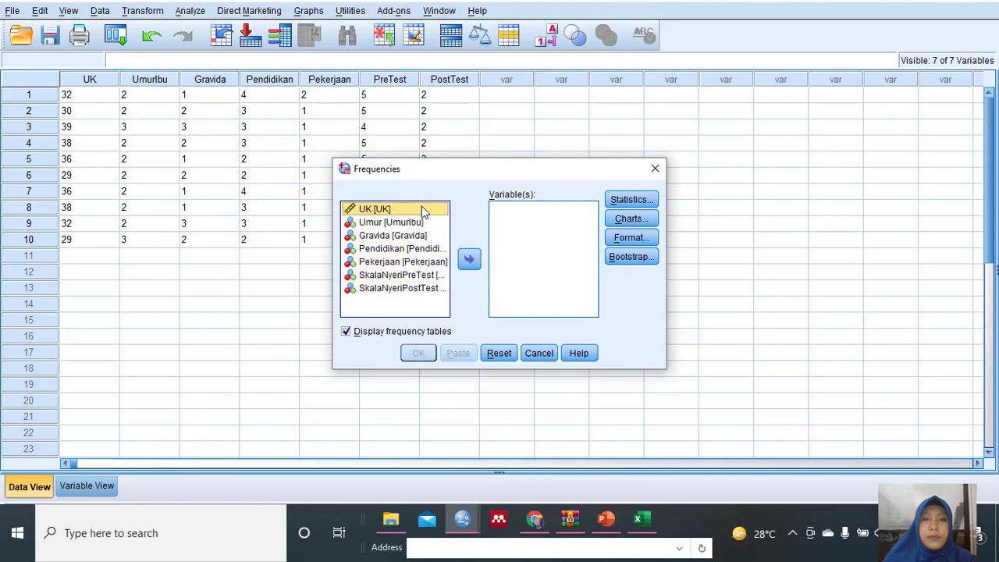
click(401, 275)
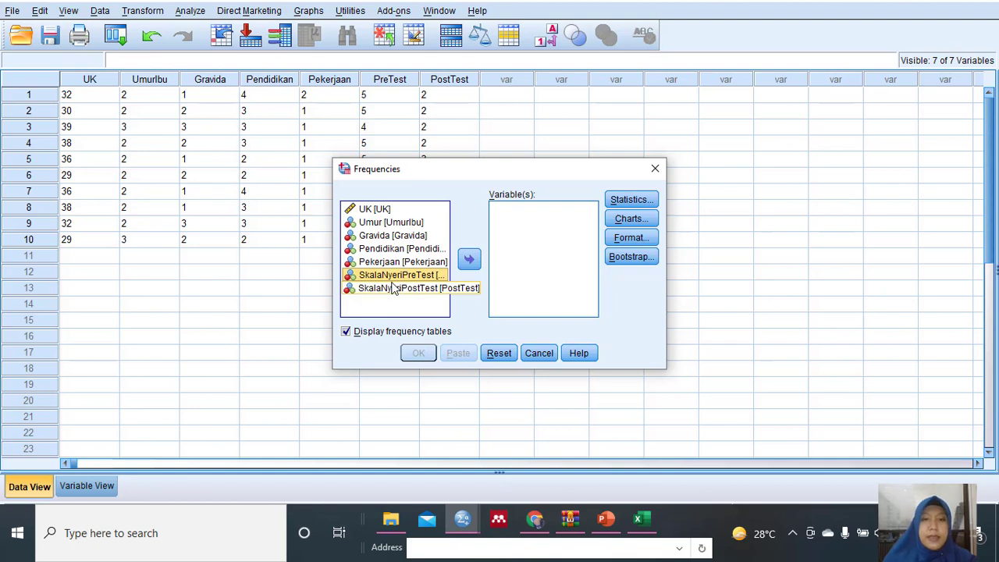
shift+click(394, 288)
click(468, 259)
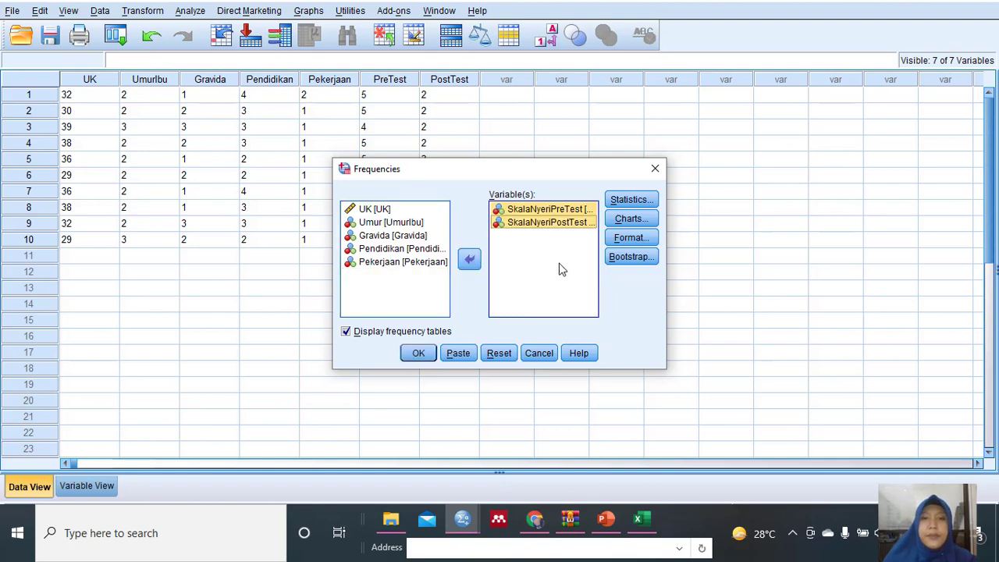
Check the central tendency outline in PowerPoint and exclude Sum from the Frequencies statistics, keeping Mean, Median and Mode.
click(628, 201)
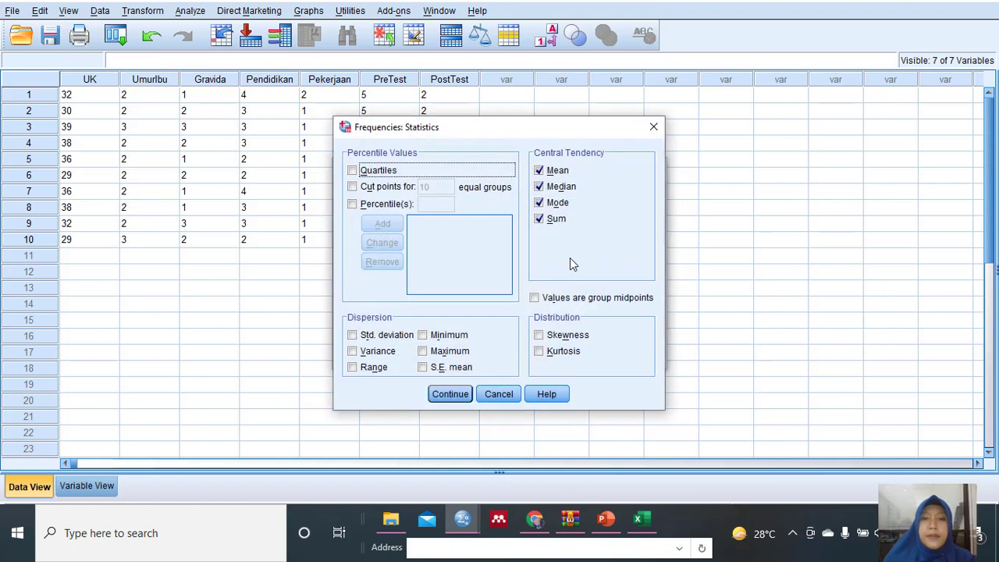
click(606, 520)
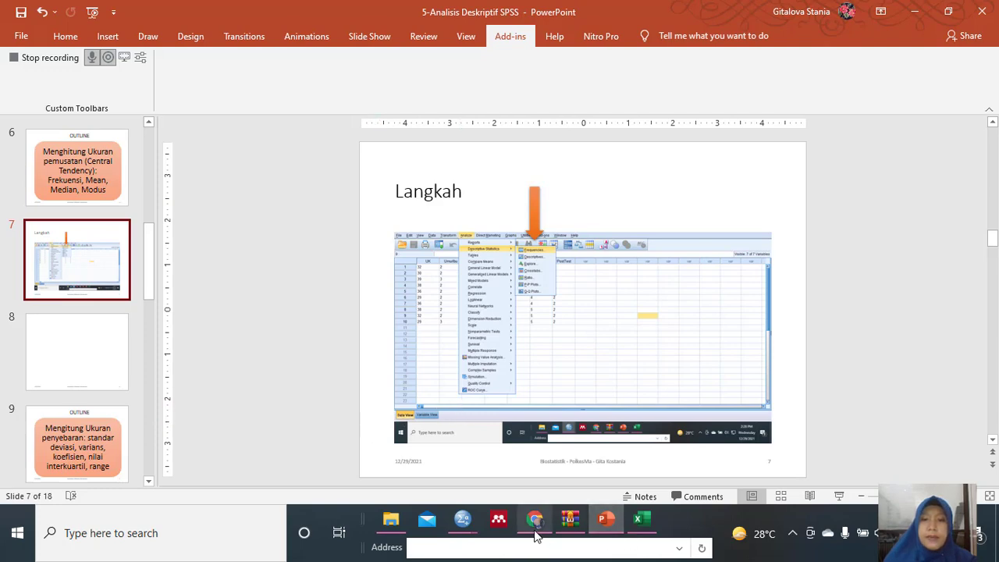
mouse_move(468, 519)
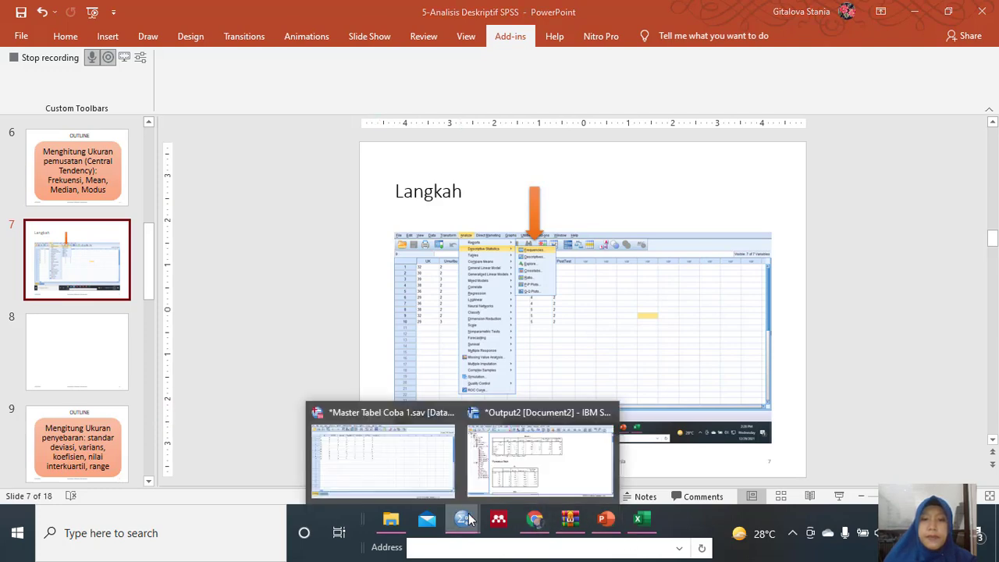
click(433, 453)
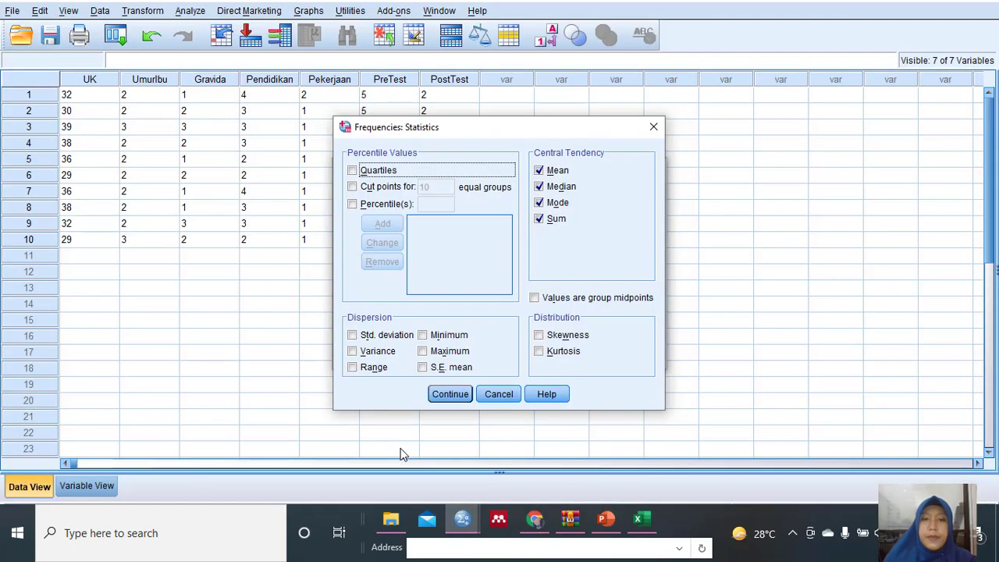
click(540, 221)
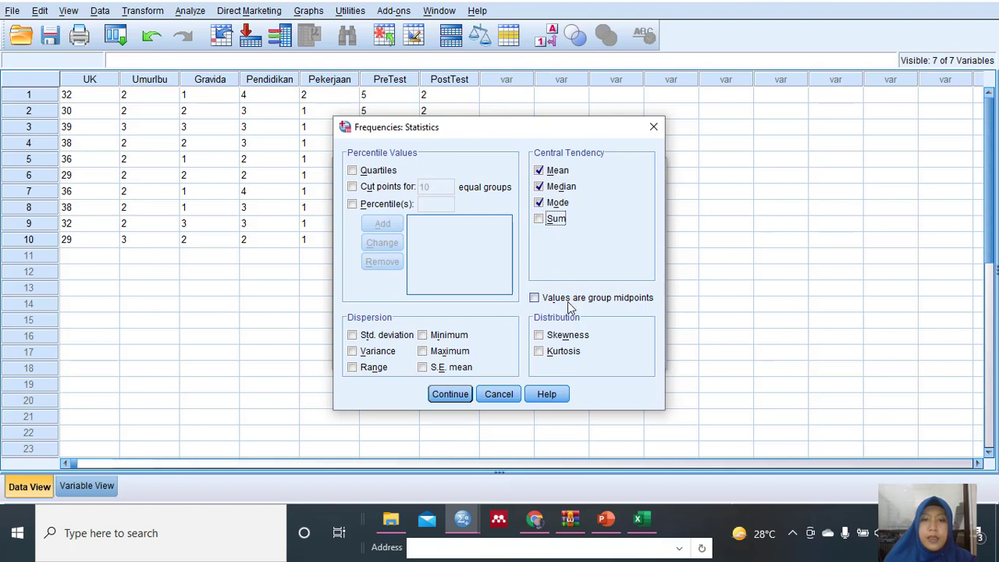
click(450, 395)
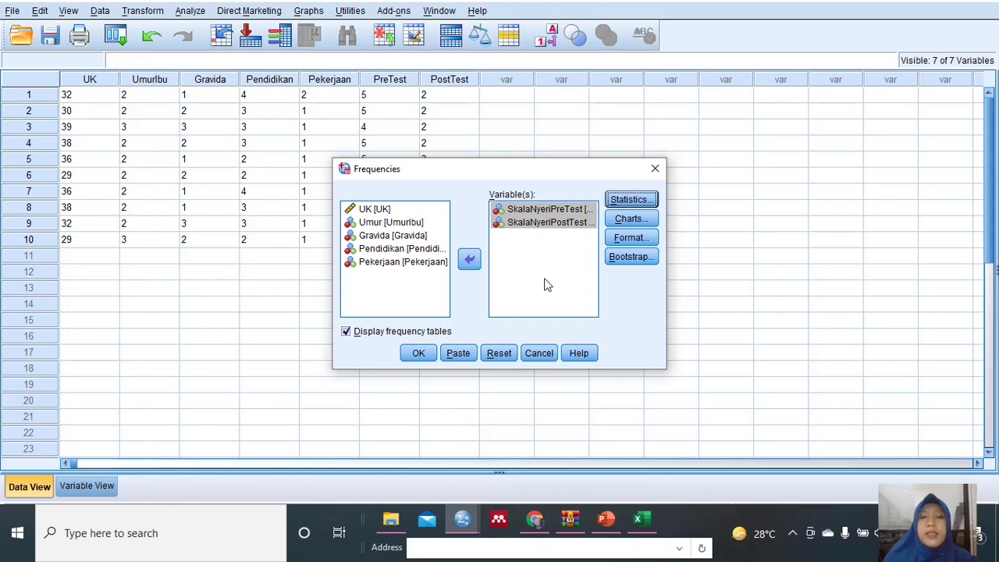
Recheck the outline in PowerPoint and run the SPSS Frequencies analysis for the two pain scale variables with frequency tables displayed.
click(606, 520)
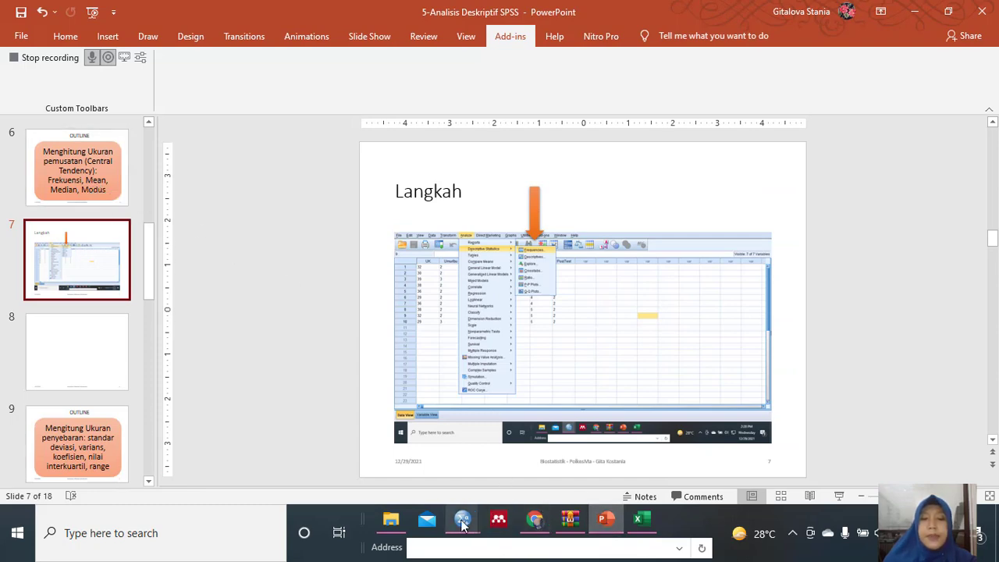
mouse_move(463, 520)
click(442, 468)
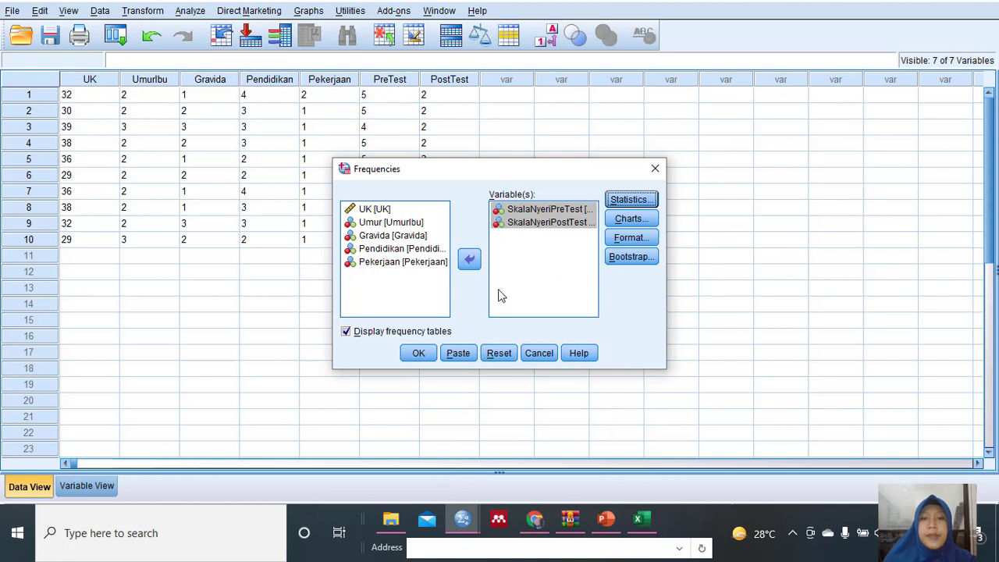
click(351, 334)
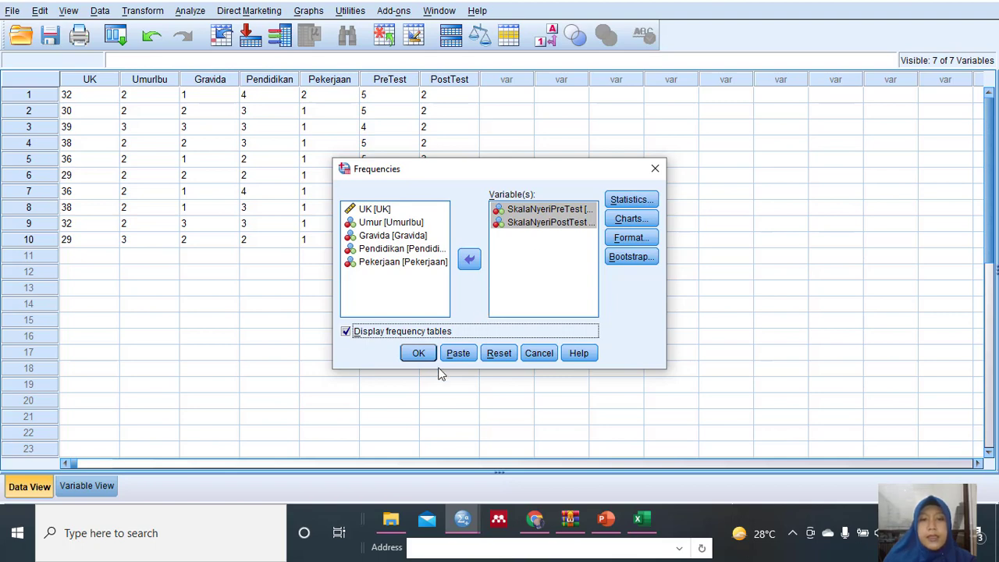
click(418, 353)
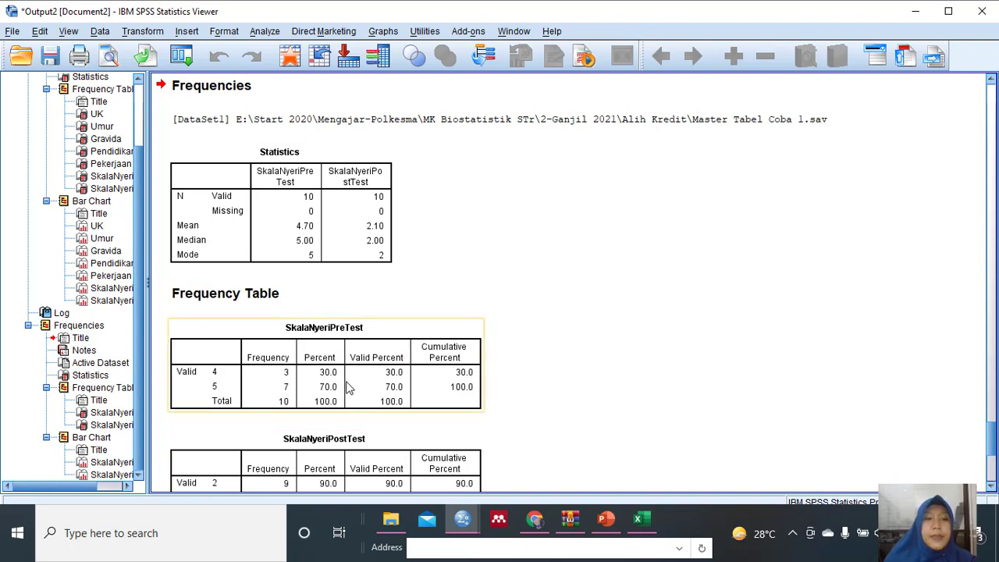
Examine the Statistics table and the frequency tables for SkalaNyeriPreTest and SkalaNyeriPostTest in the output.
click(992, 487)
click(992, 487)
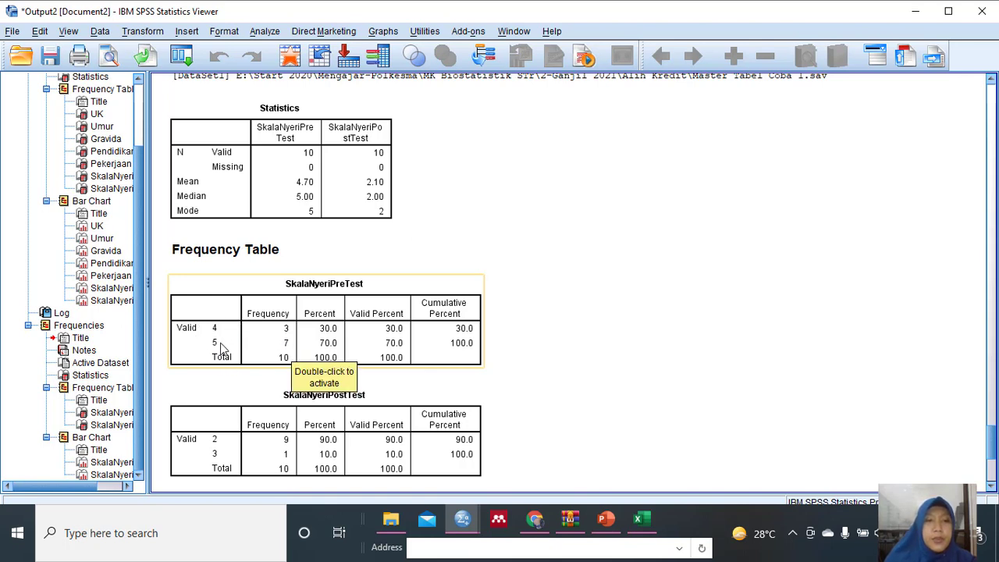
scroll(224, 356, down, 2)
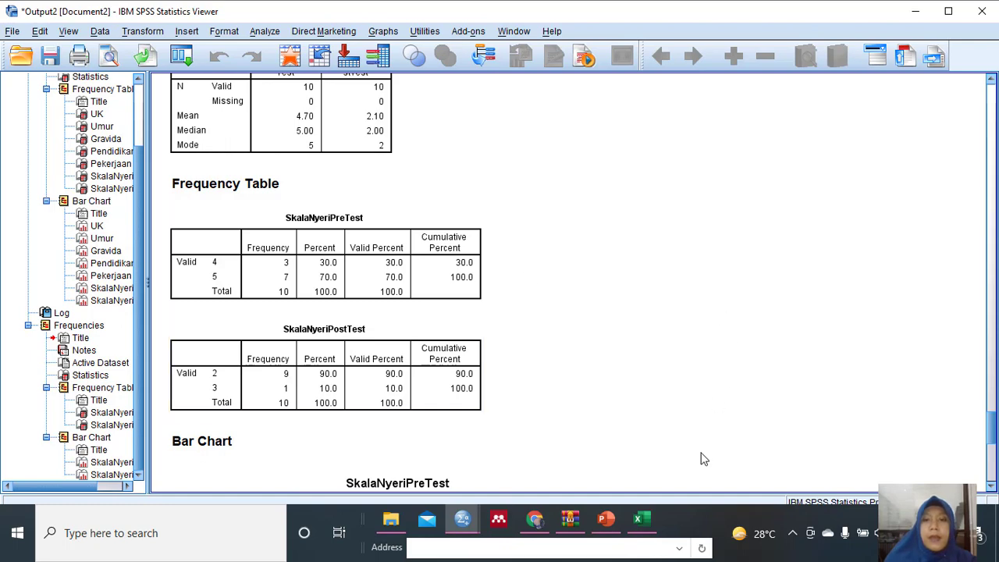
Review the outline slide on measures of dispersion (slide 9) in PowerPoint and return to the Master Tabel Coba 1 dataset in SPSS.
mouse_move(460, 521)
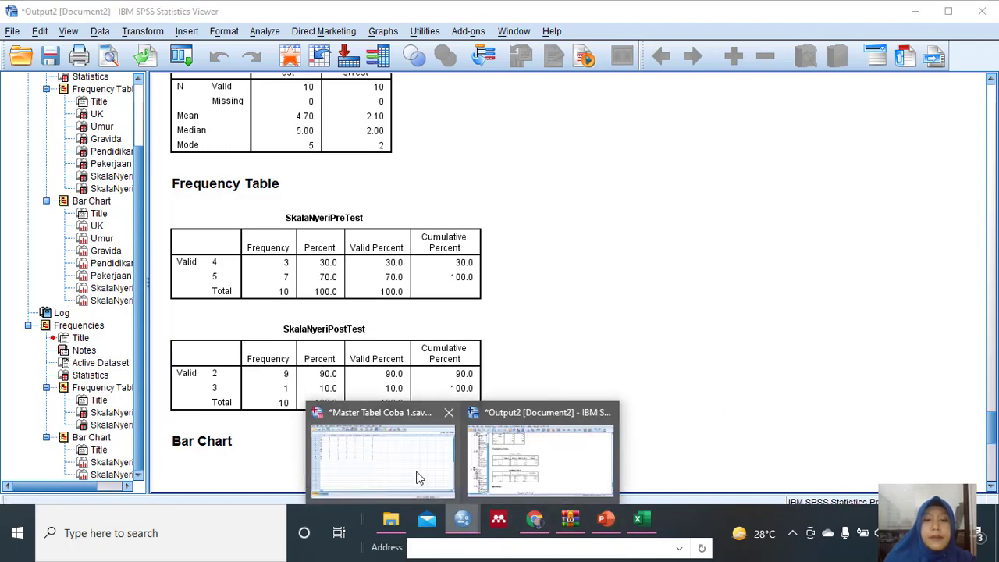
click(407, 459)
click(604, 521)
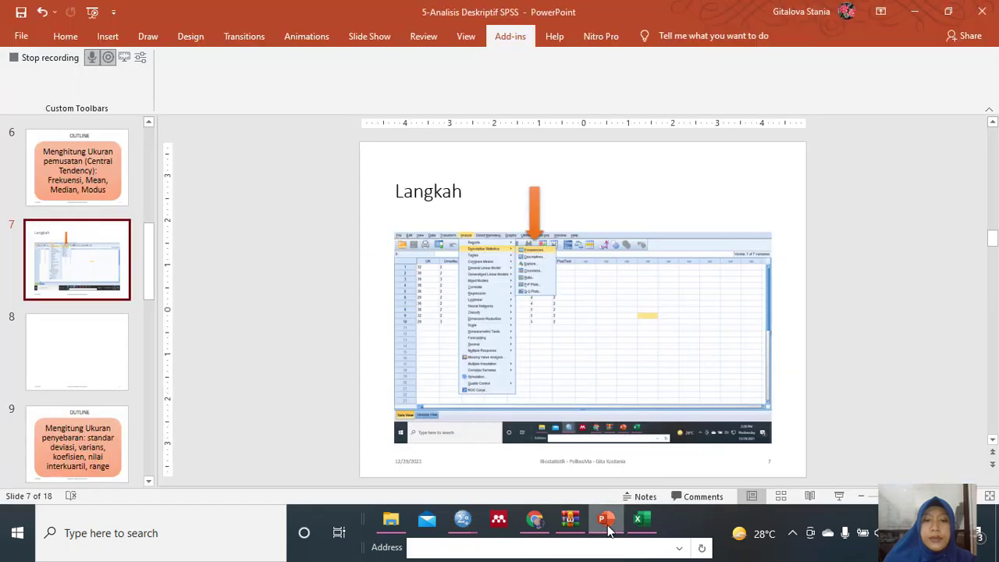
scroll(94, 391, down, 1)
click(91, 396)
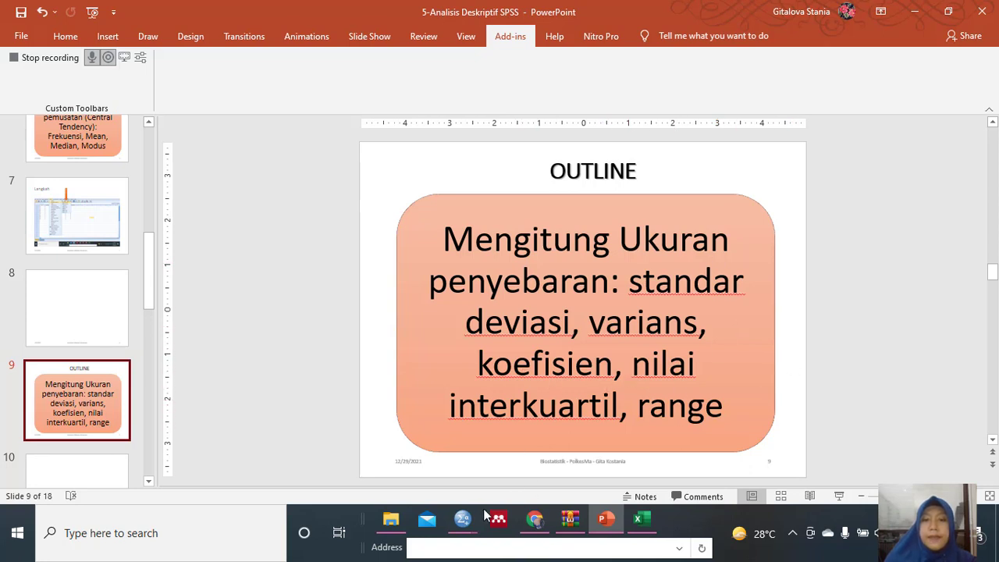
mouse_move(472, 522)
click(399, 480)
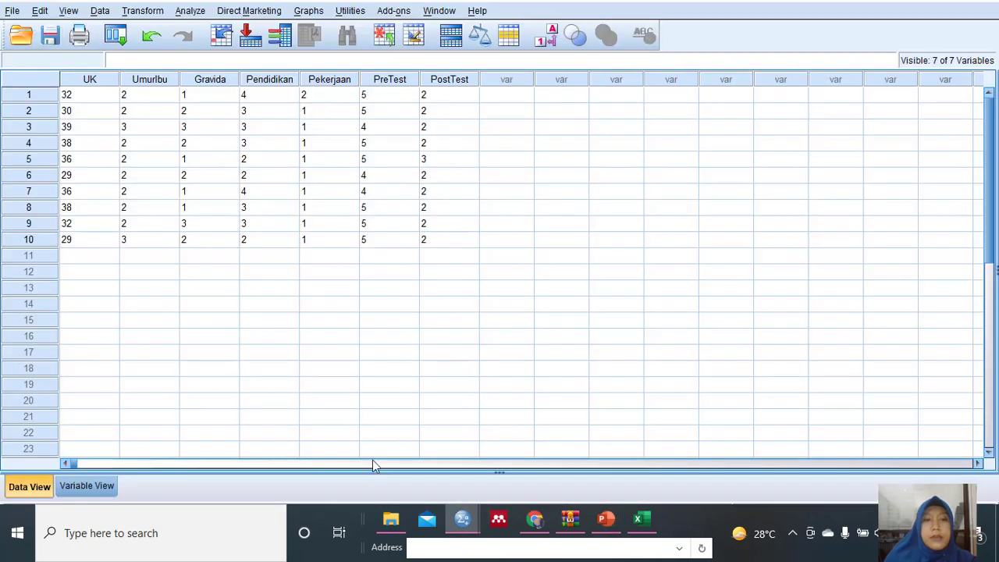
click(188, 12)
mouse_move(205, 48)
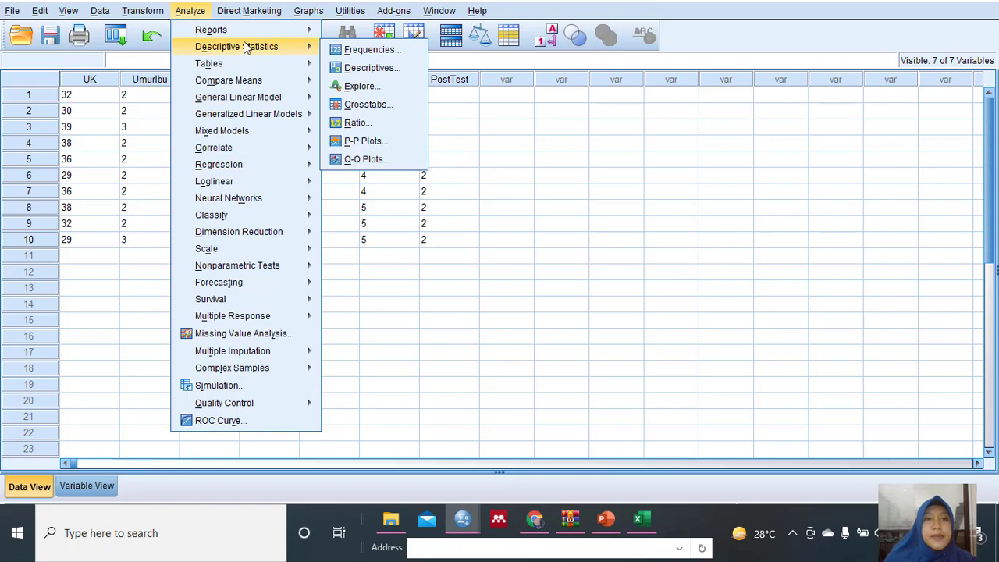
click(373, 68)
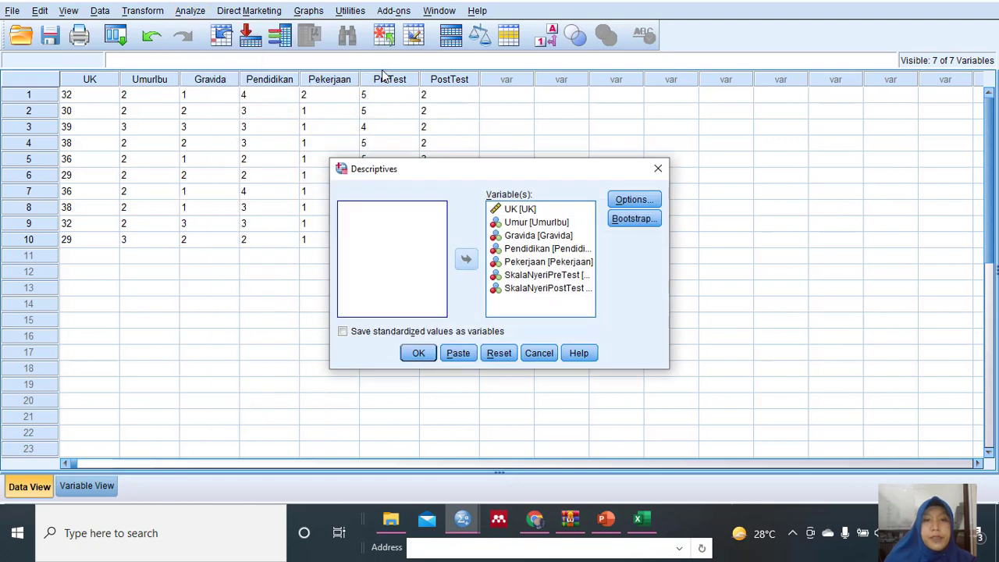
click(539, 357)
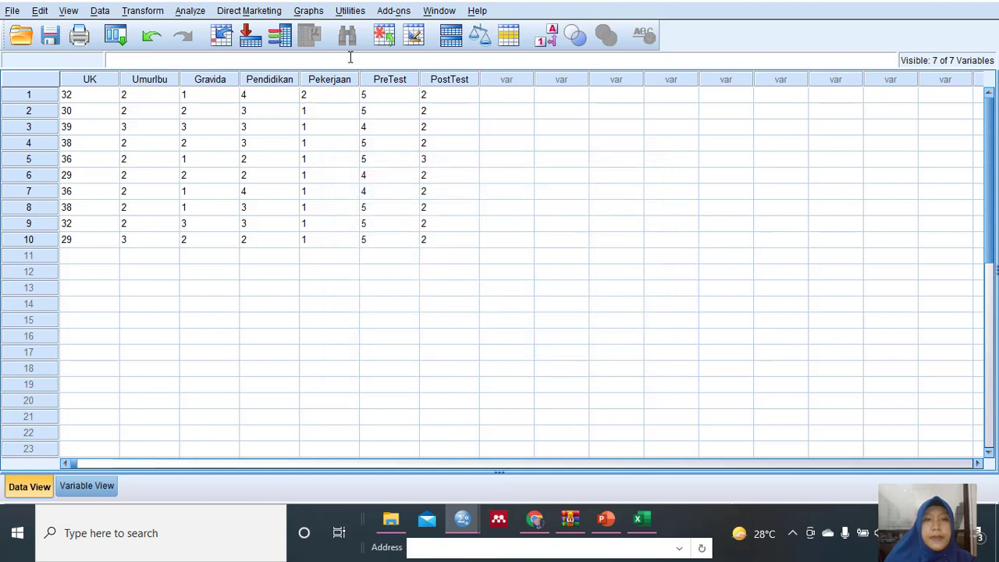
Open the Descriptives analysis and remove all seven variables from its analysis list.
click(187, 11)
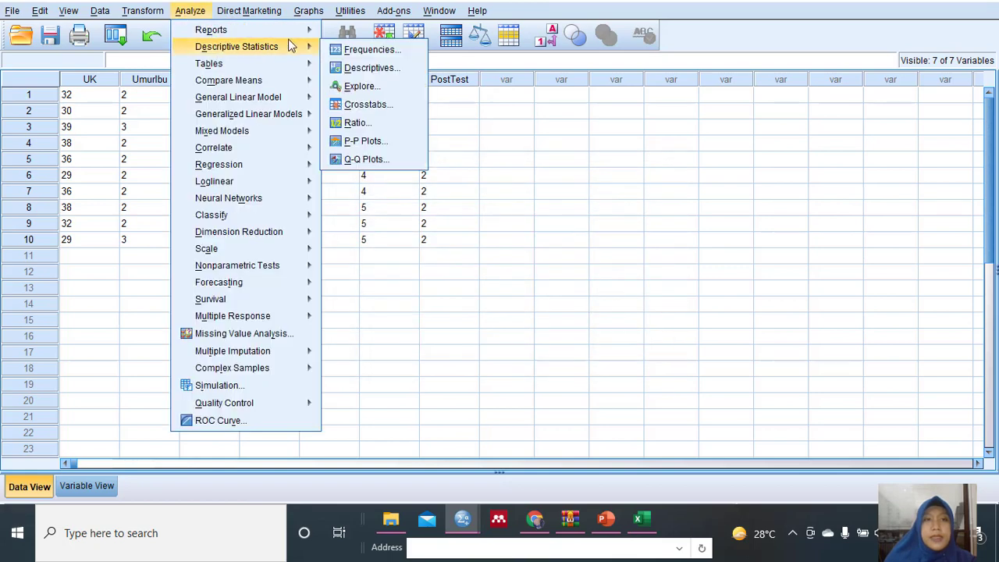
mouse_move(308, 32)
click(367, 67)
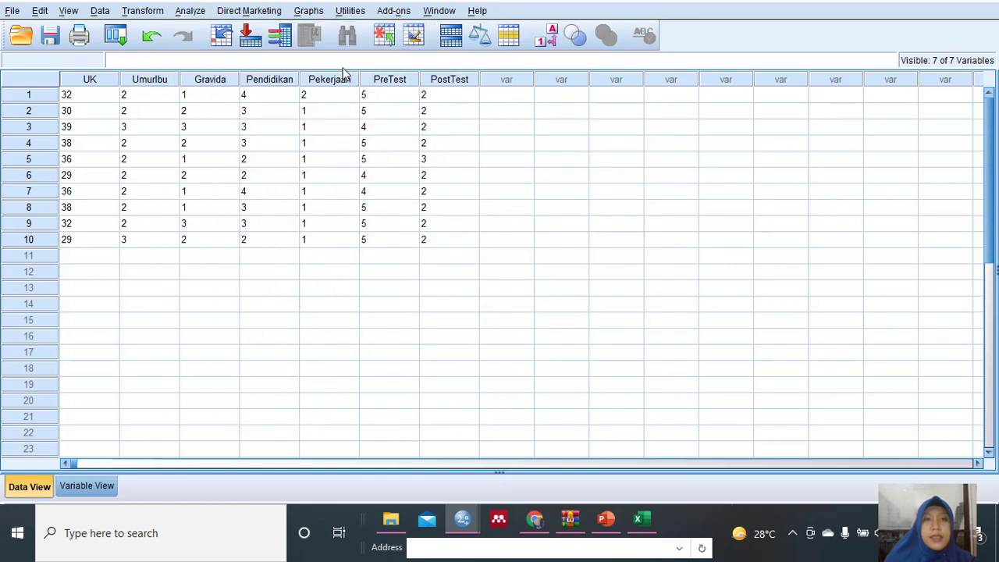
click(530, 222)
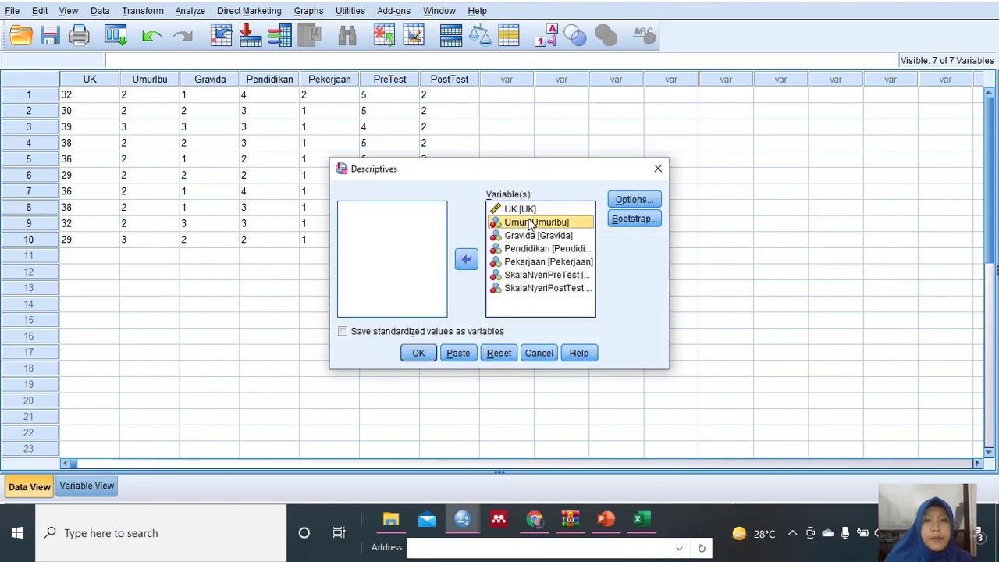
key(ctrl+a)
click(466, 259)
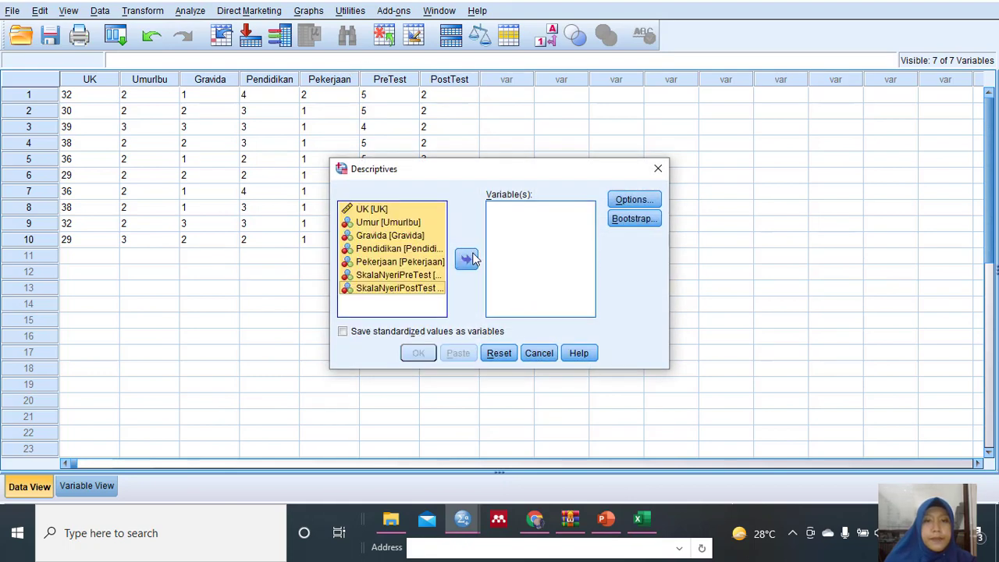
Recheck the dispersion outline in PowerPoint and add SkalaNyeriPreTest and SkalaNyeriPostTest to the Descriptives analysis list in SPSS.
click(607, 522)
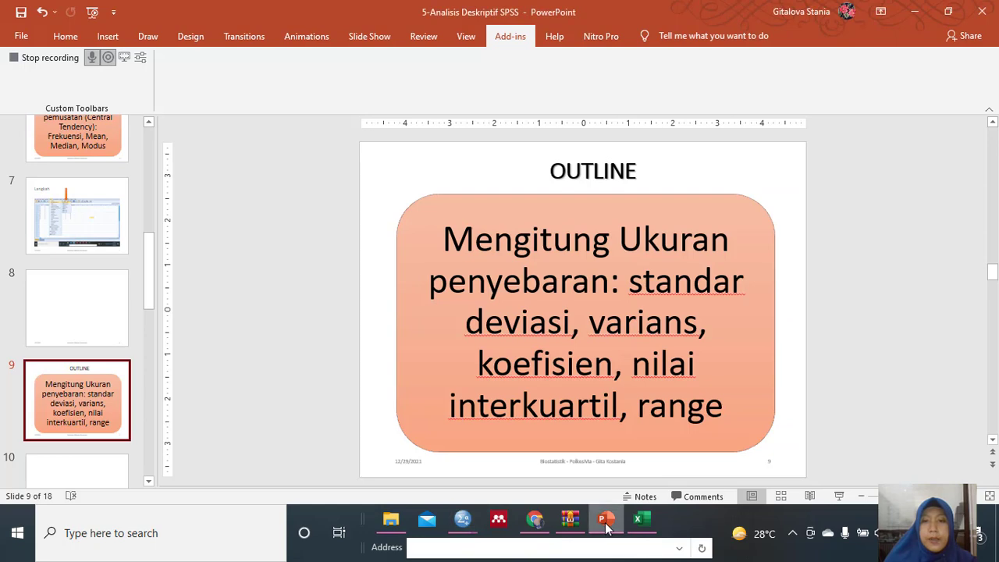
click(606, 524)
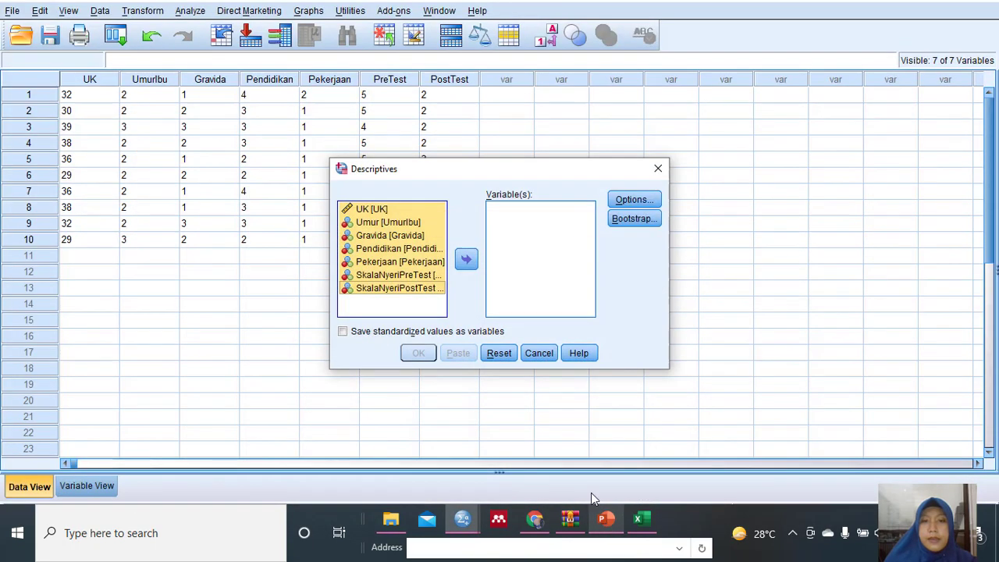
click(439, 235)
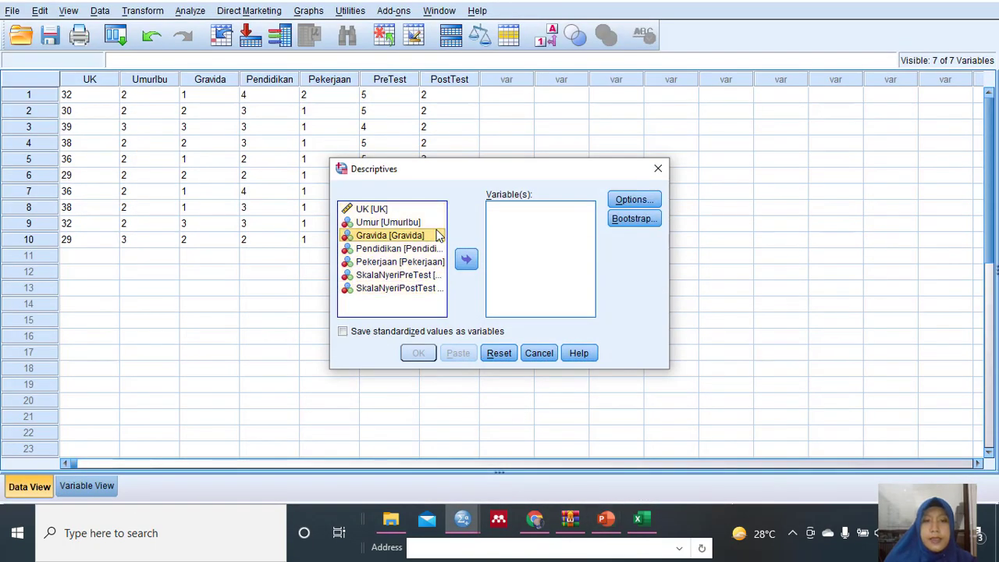
click(391, 278)
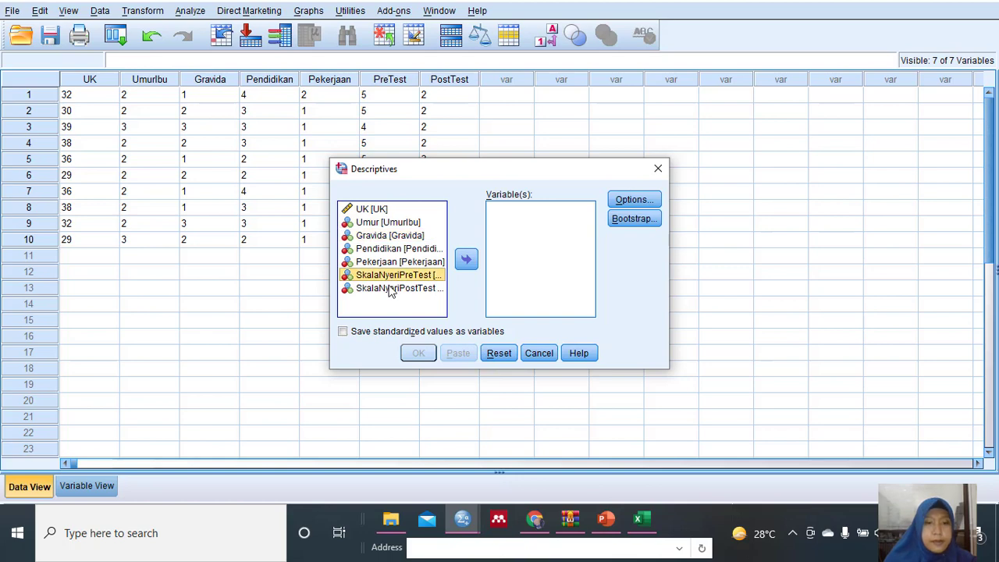
shift+click(390, 289)
click(466, 259)
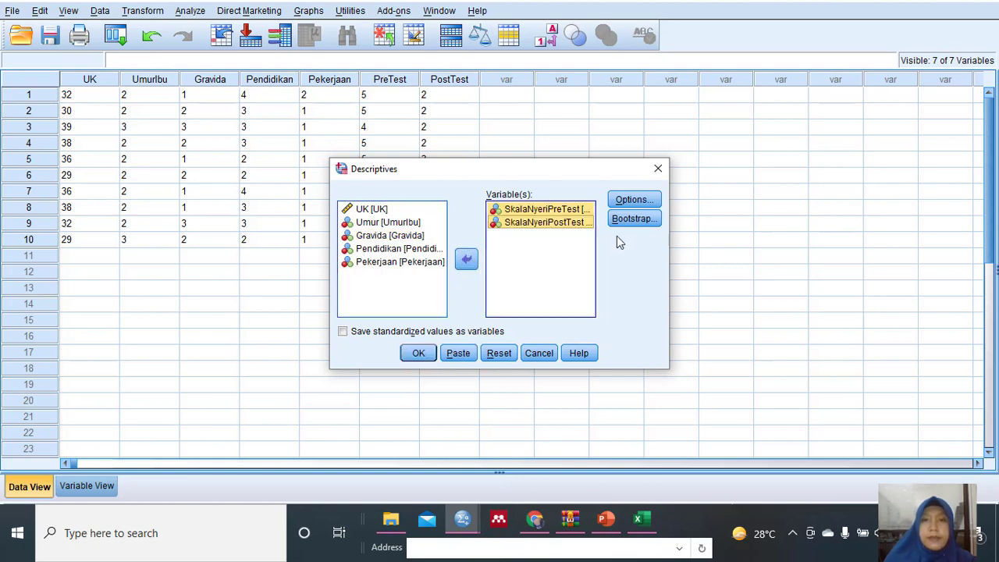
click(528, 251)
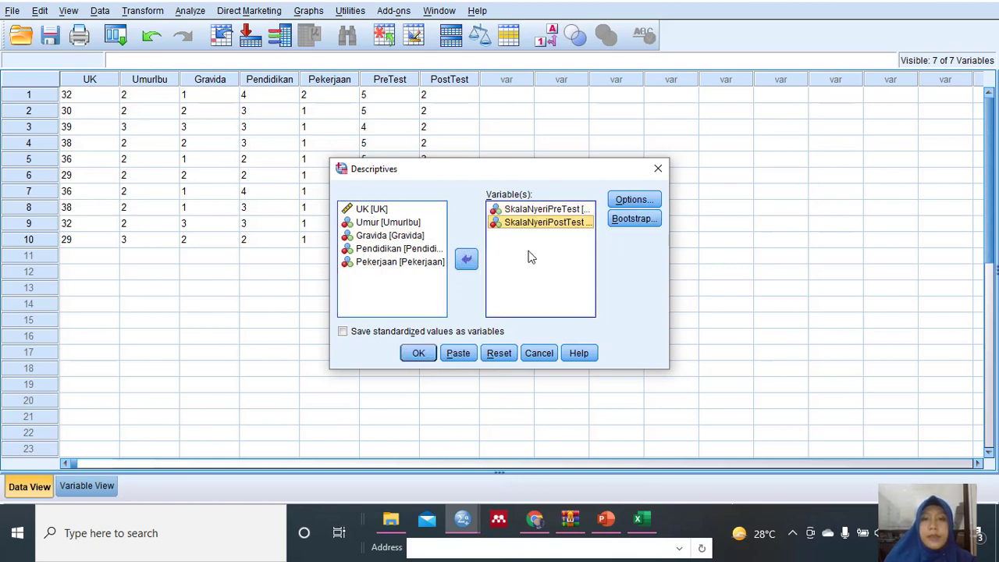
click(536, 206)
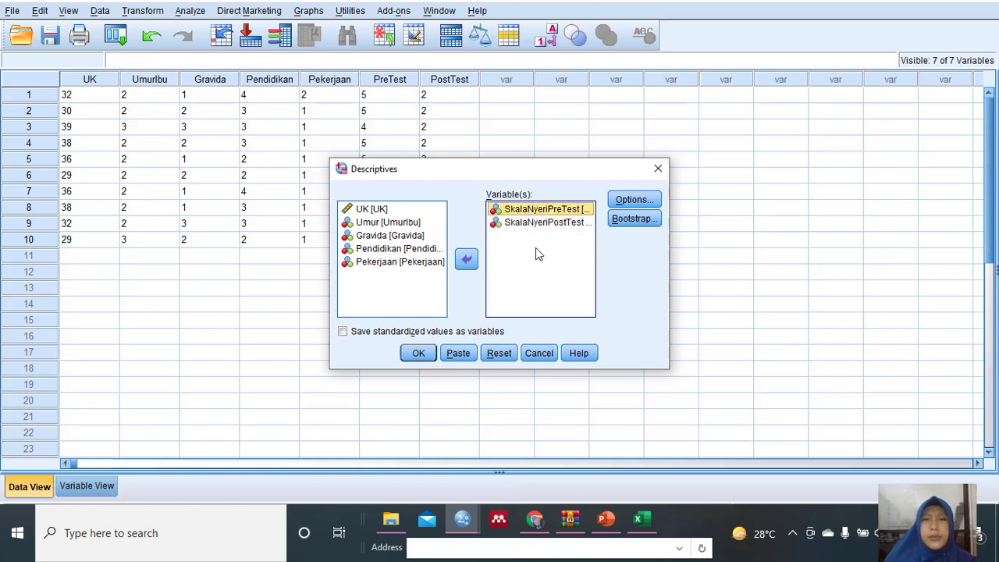
click(539, 243)
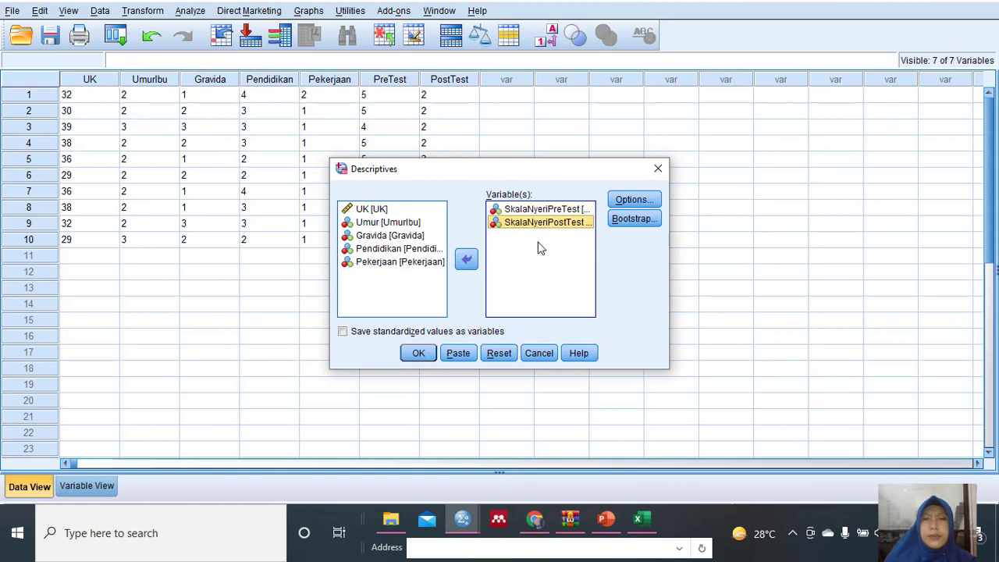
Open the Descriptives statistics options and compare them with the dispersion measures listed on slide 9 in PowerPoint.
click(634, 200)
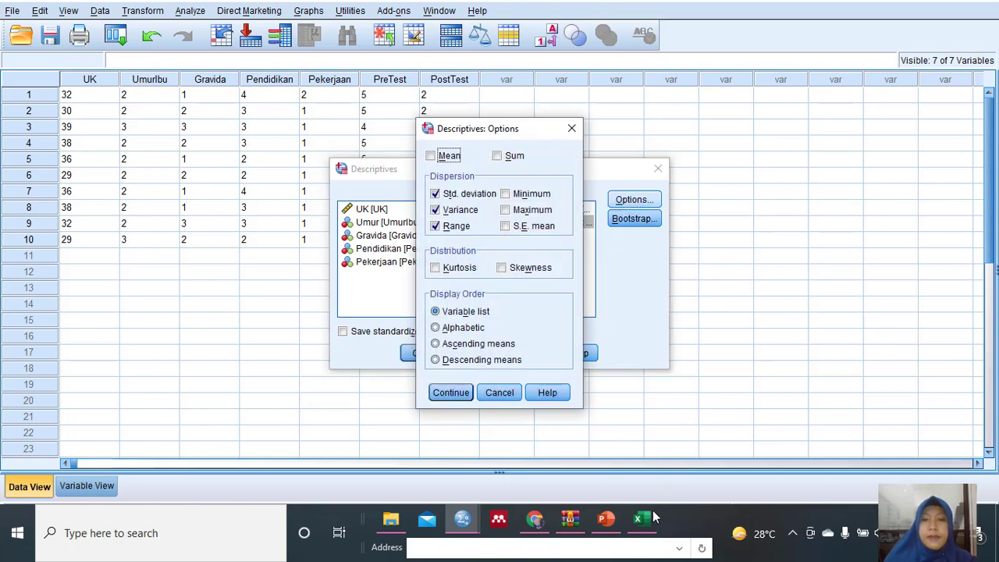
click(611, 528)
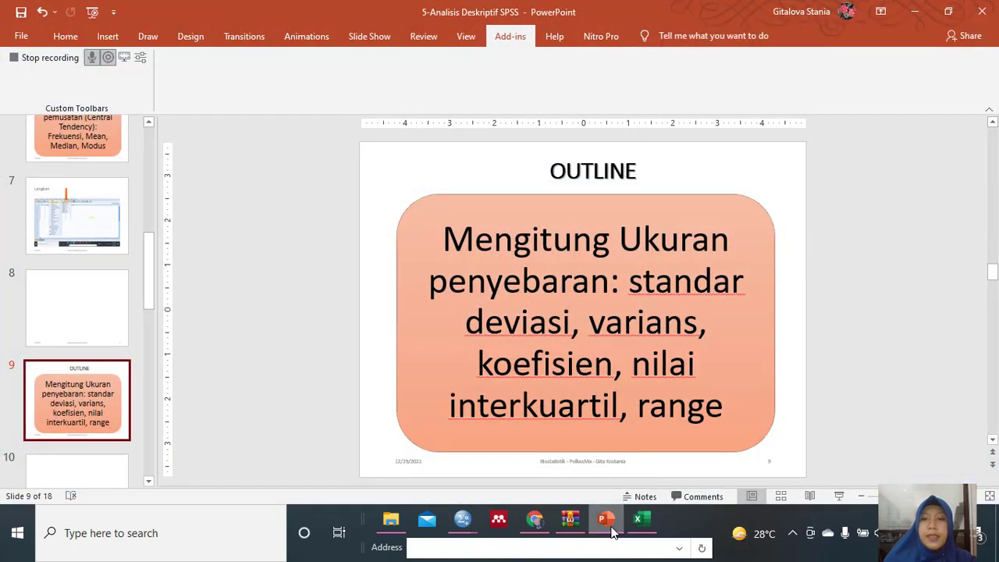
click(612, 527)
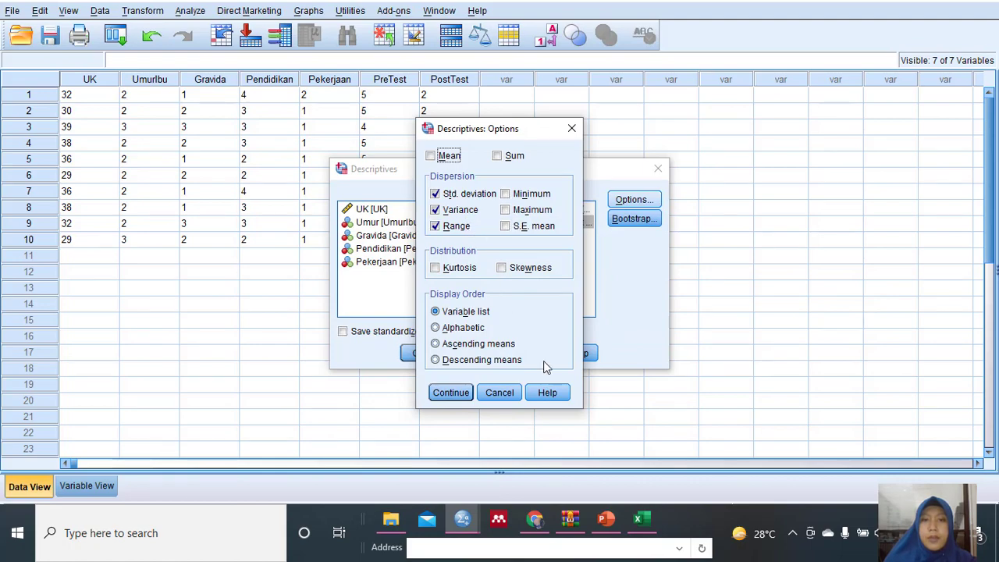
click(608, 528)
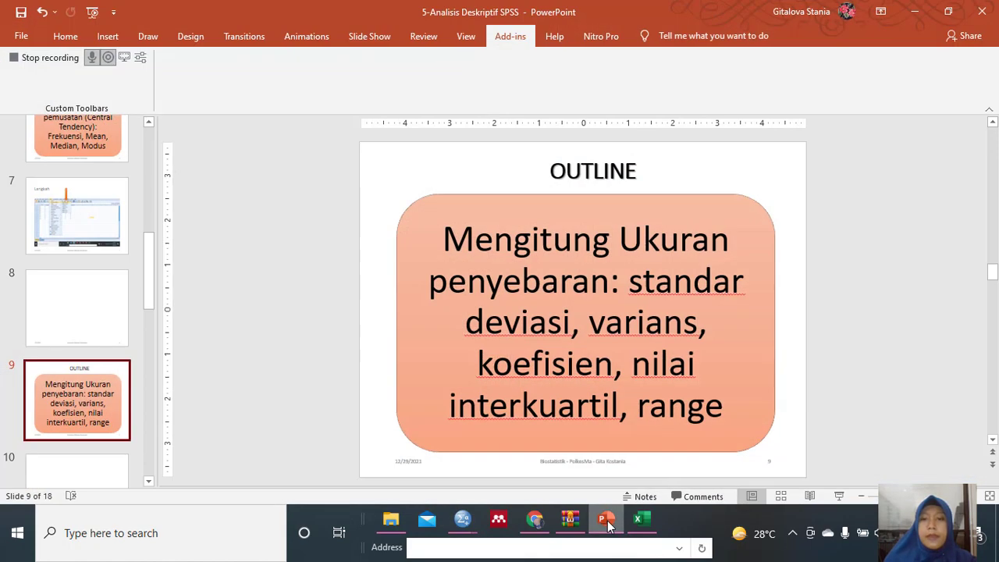
click(609, 526)
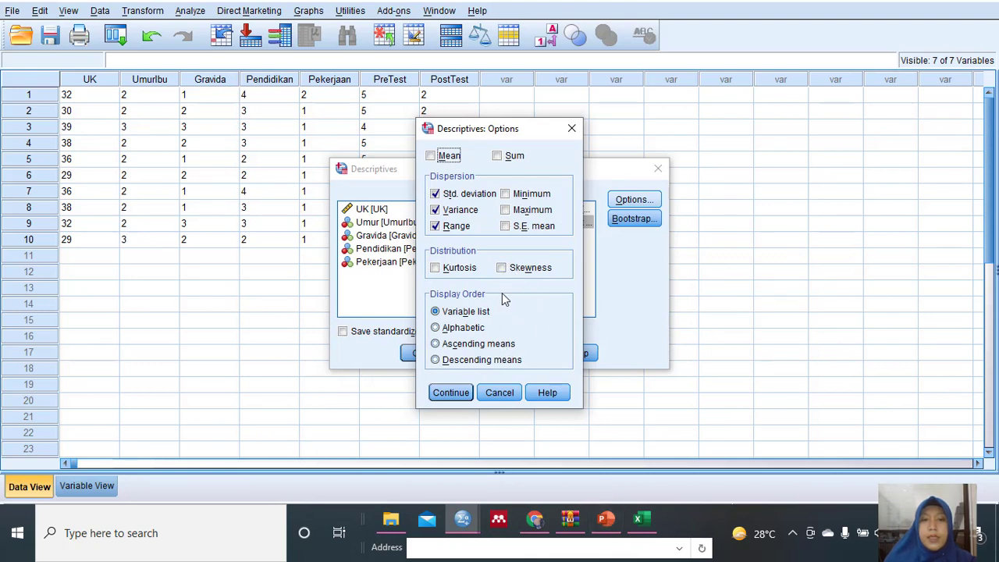
Include S.E. mean, maximum and minimum in the dispersion statistics and run the Descriptives analysis.
click(512, 227)
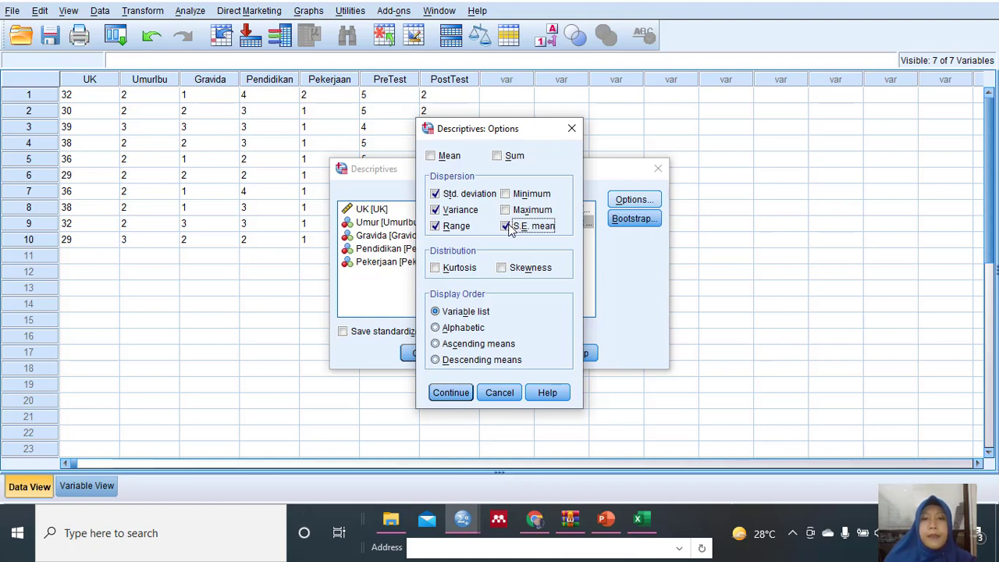
click(506, 225)
click(505, 210)
click(505, 193)
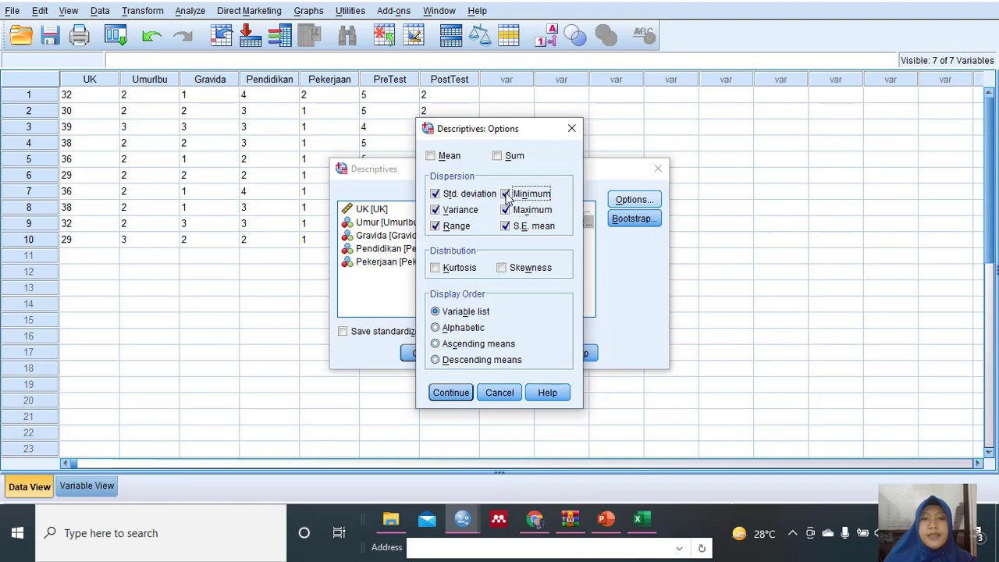
click(457, 394)
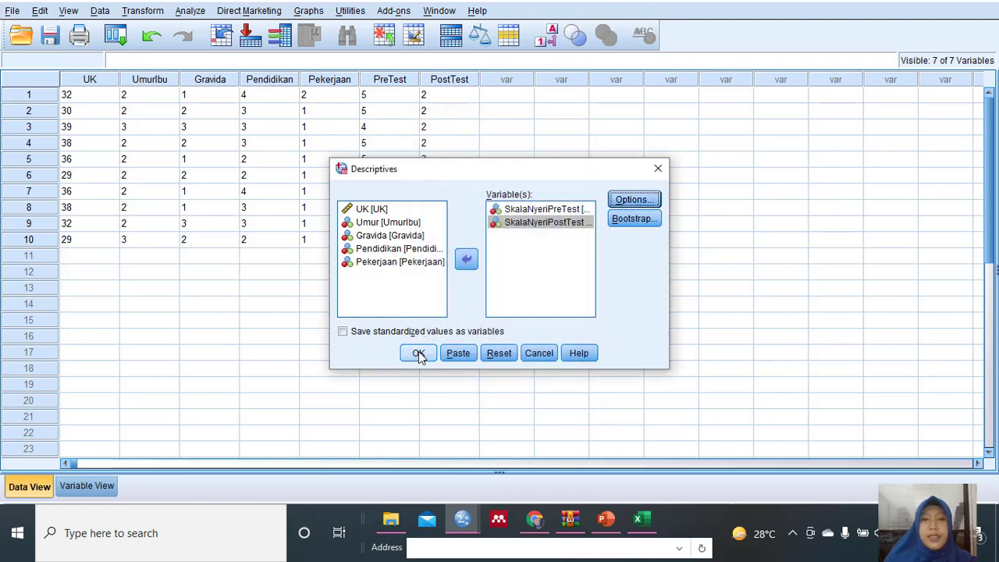
click(419, 353)
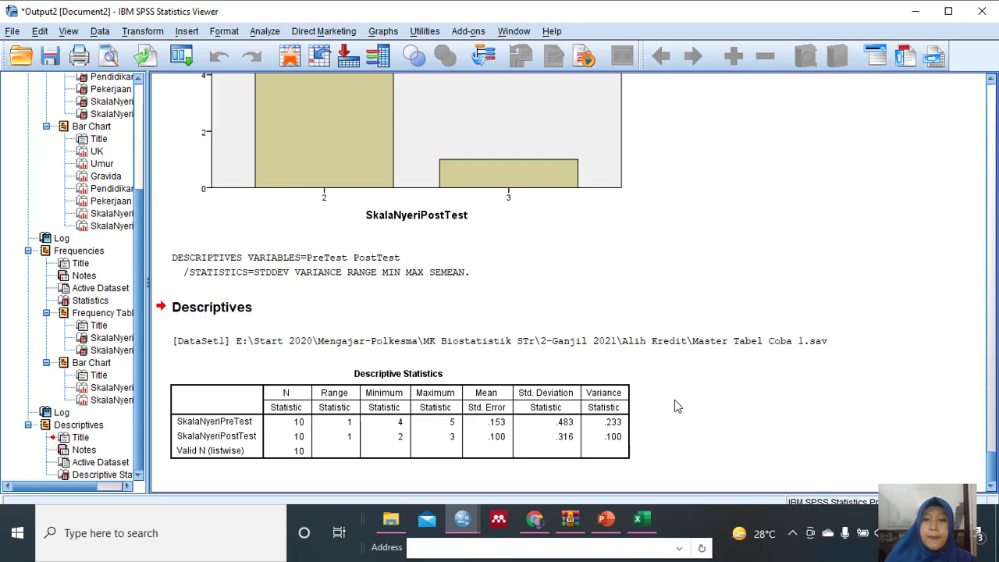
Recheck the dispersion outline slide in PowerPoint and reopen the Descriptives analysis for the Master Tabel Coba 1 dataset in SPSS.
click(467, 524)
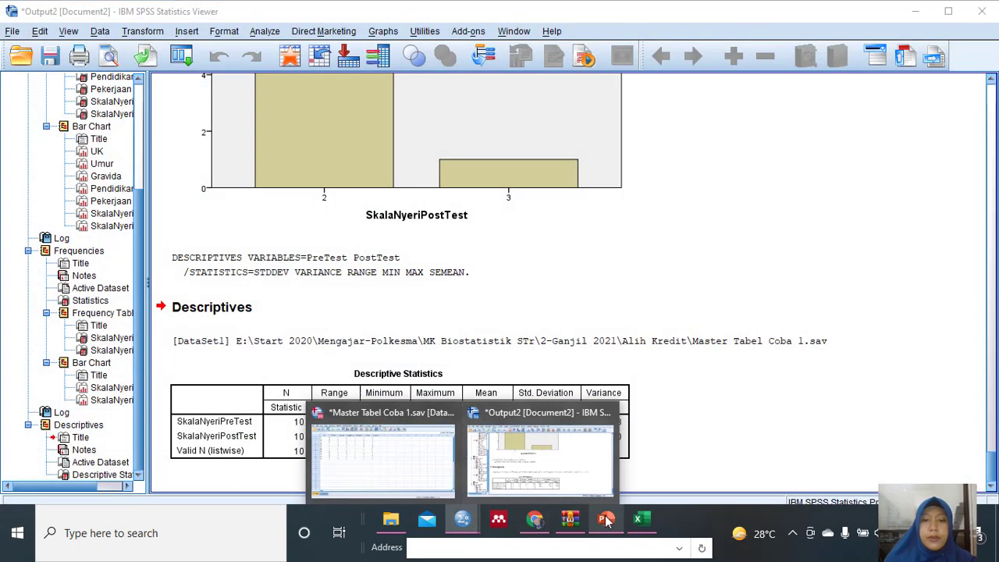
click(606, 519)
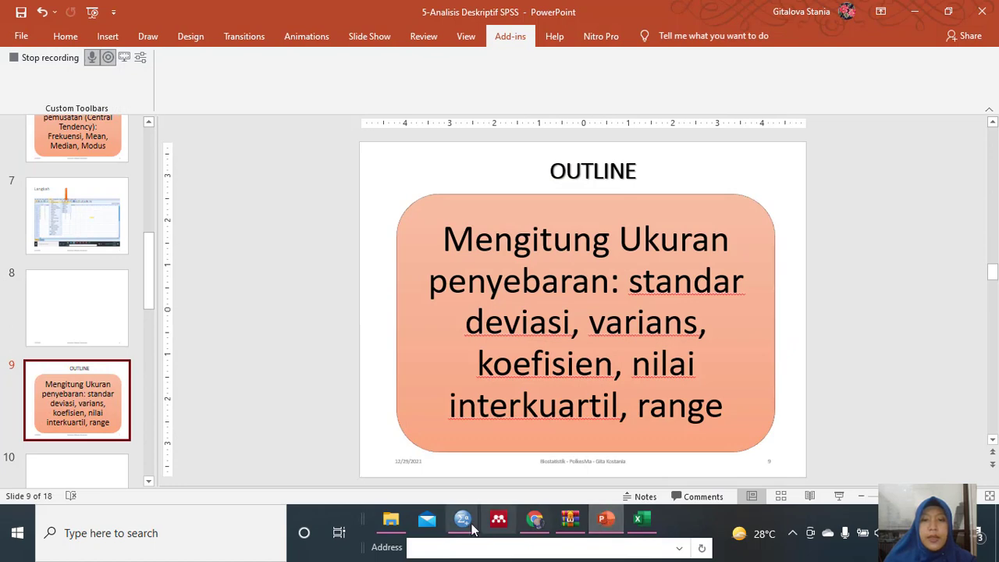
mouse_move(462, 519)
click(419, 465)
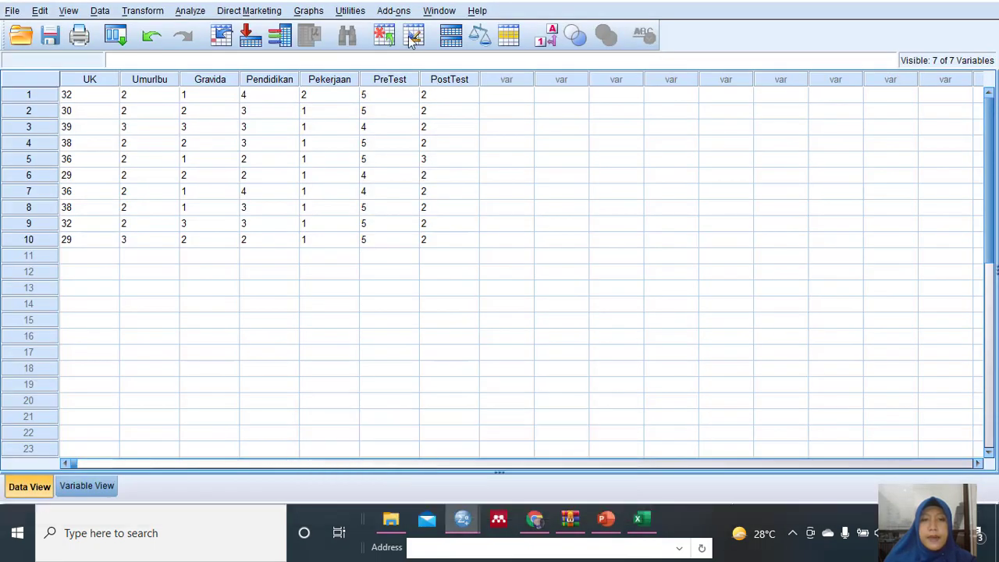
click(190, 11)
mouse_move(218, 51)
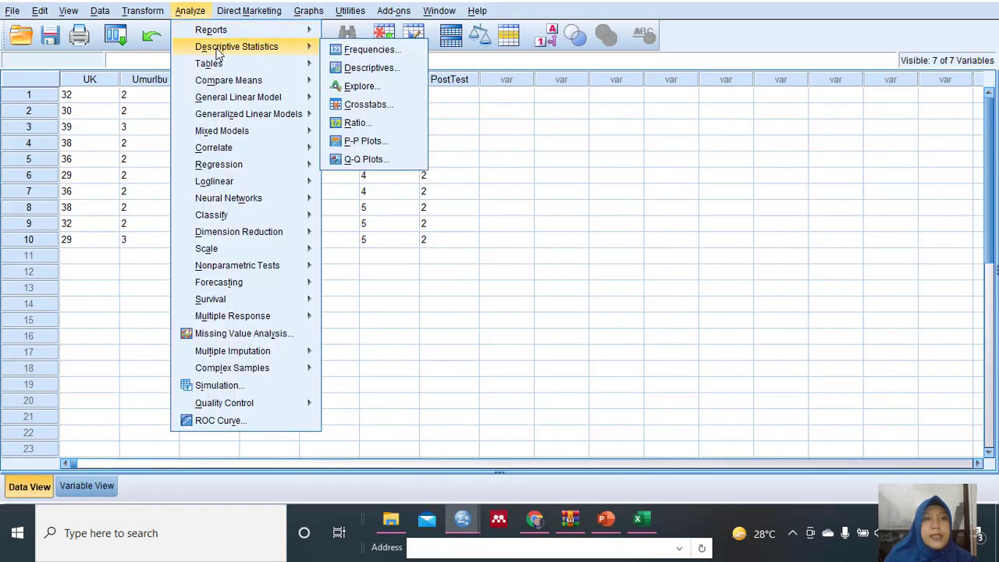
click(360, 70)
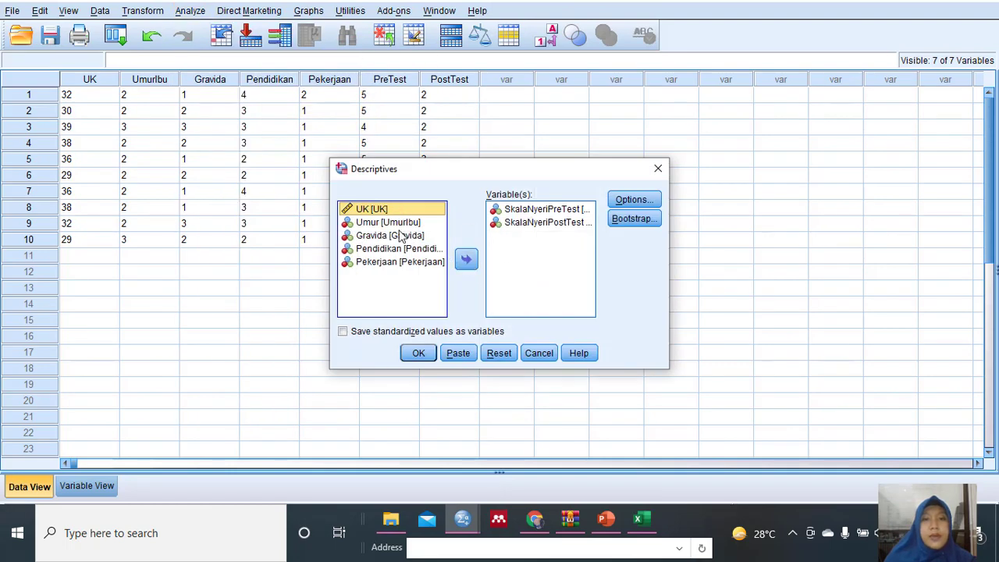
Remove SkalaNyeriPreTest and SkalaNyeriPostTest from the Descriptives analysis list and add both variables back.
click(541, 211)
click(531, 224)
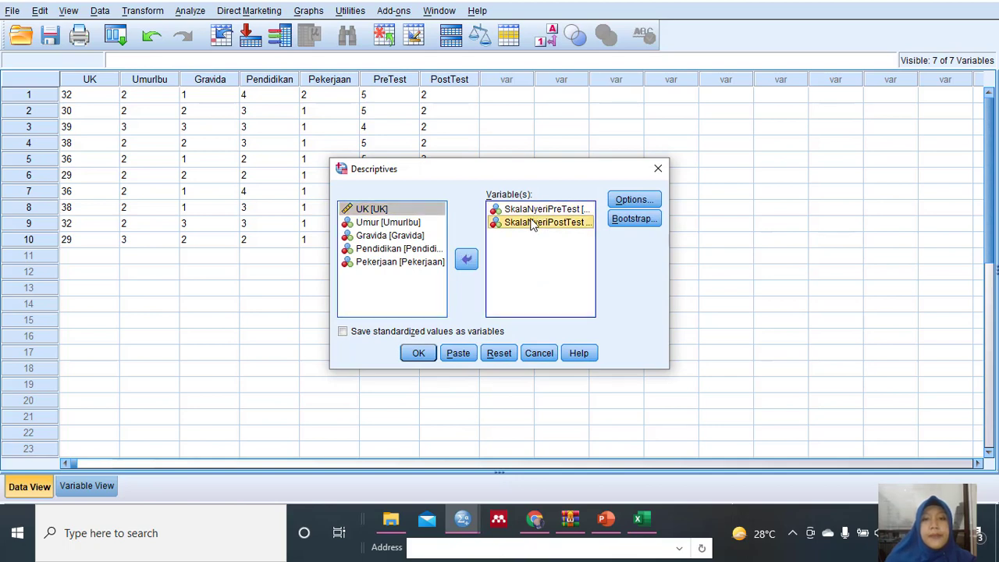
click(508, 217)
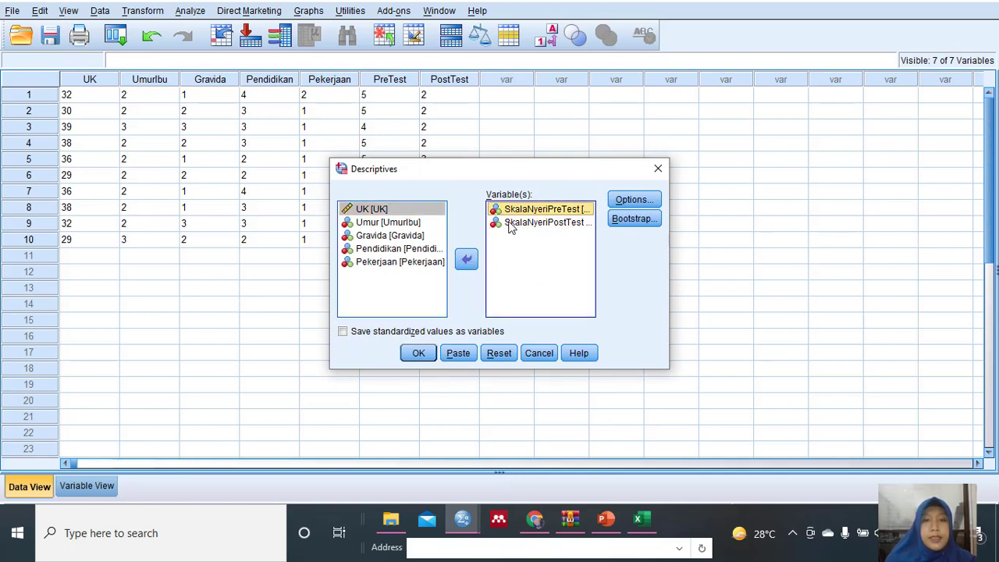
shift+click(511, 224)
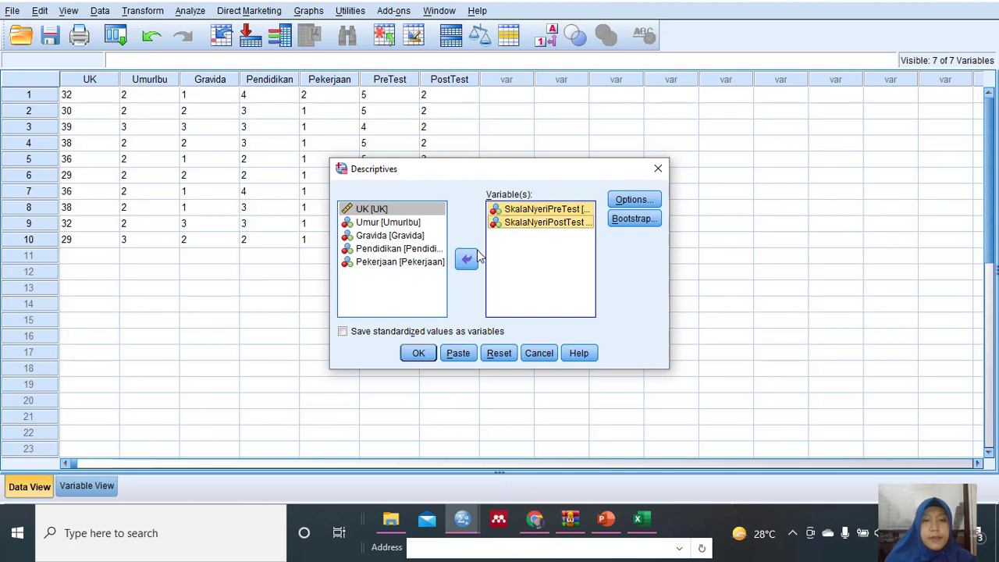
click(466, 259)
click(437, 226)
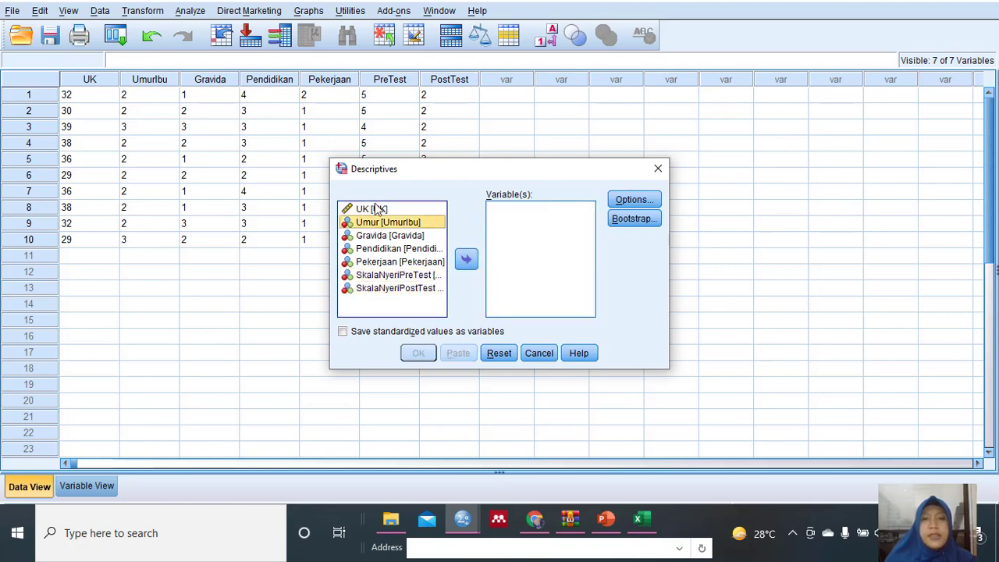
click(396, 276)
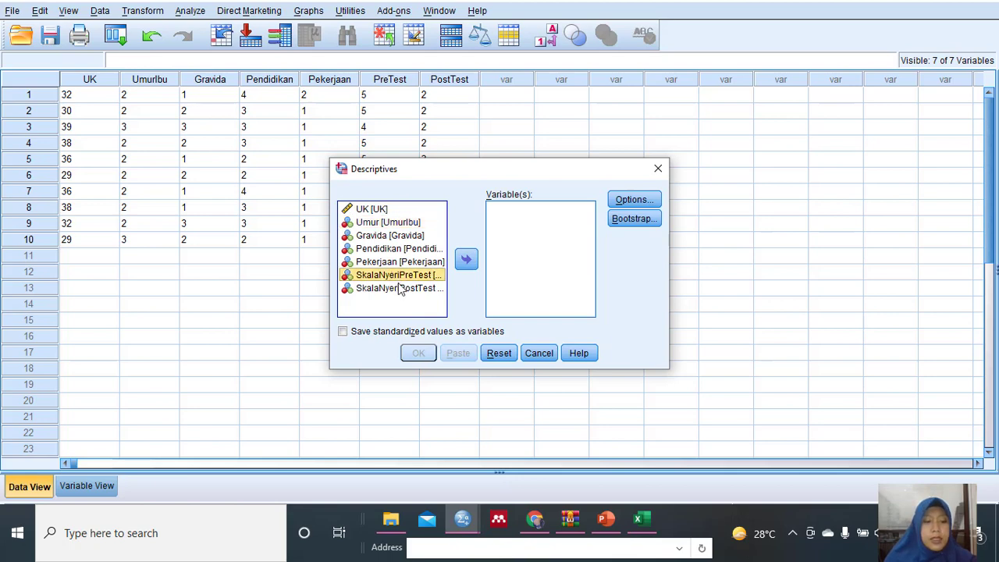
shift+click(401, 289)
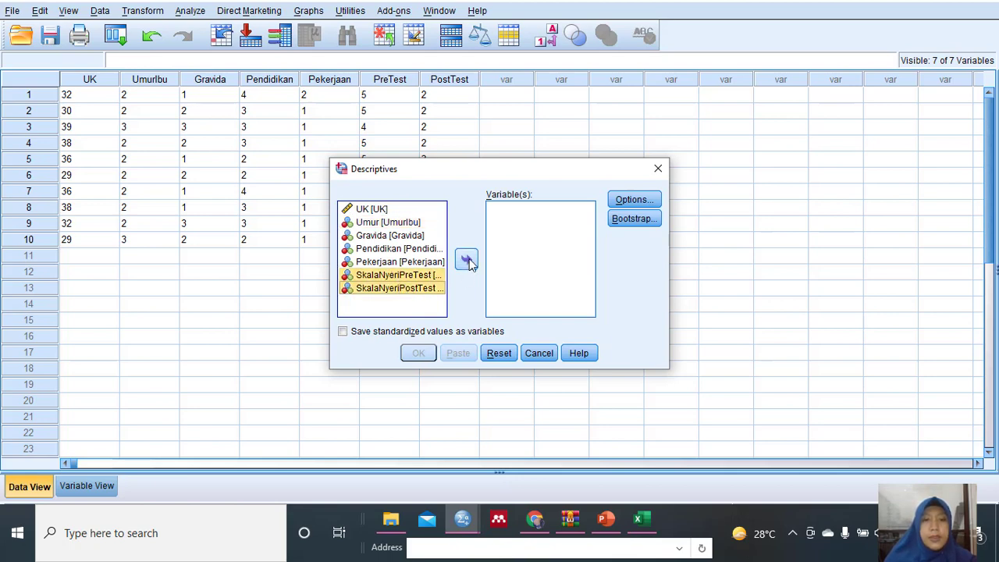
click(467, 261)
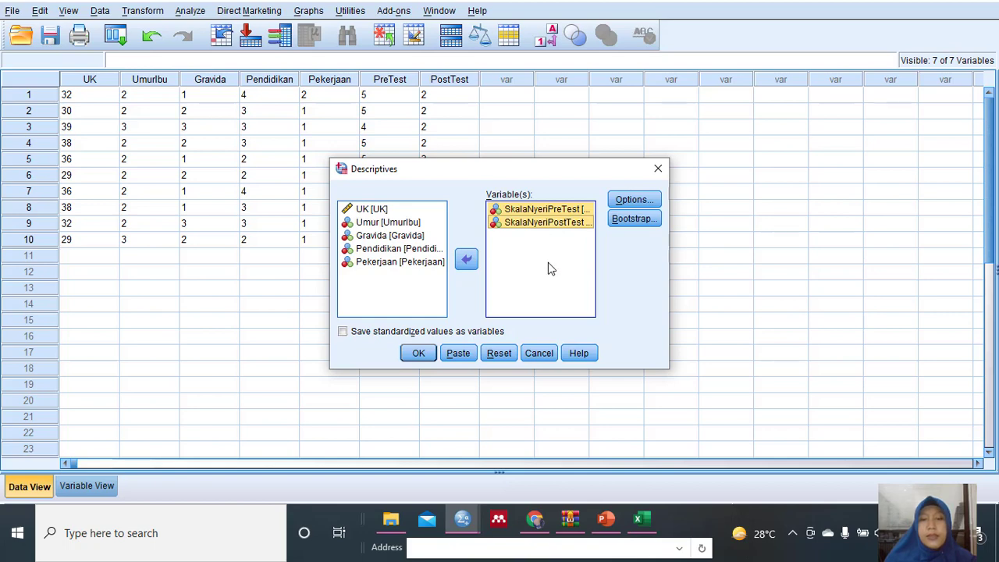
Review the selected dispersion statistics and rerun the Descriptives analysis with standard deviation, variance, range, minimum, maximum and S.E. mean.
click(621, 202)
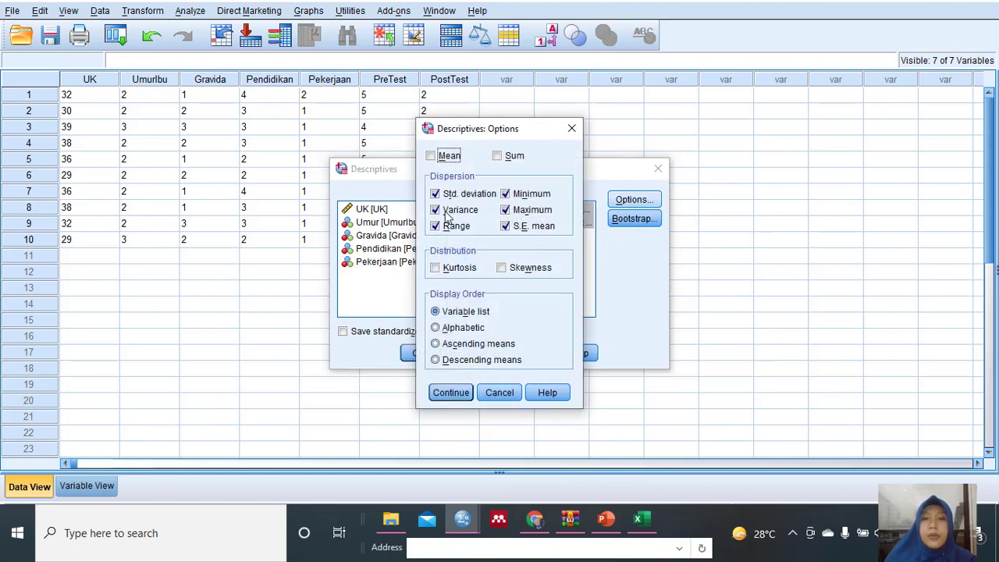
click(436, 207)
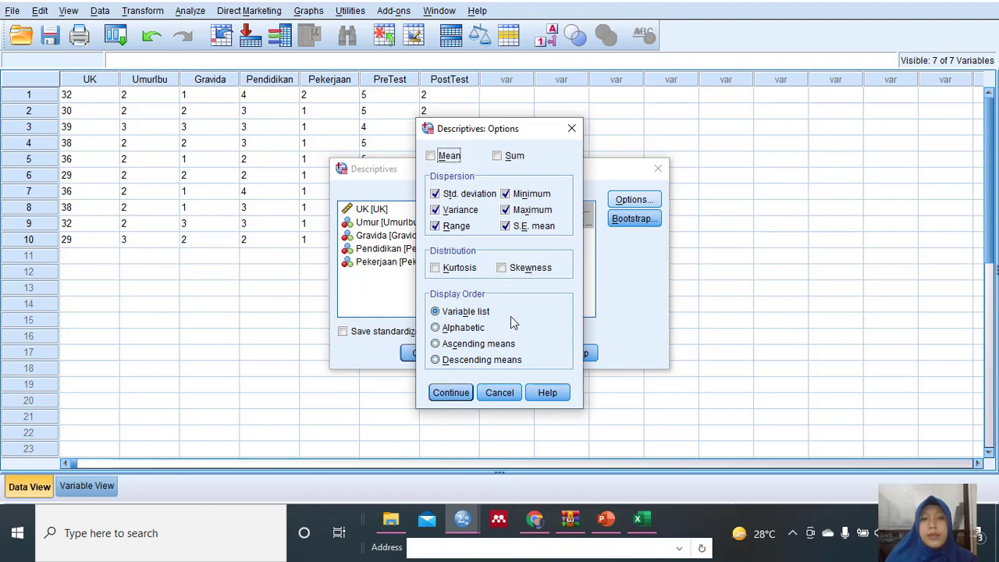
click(450, 393)
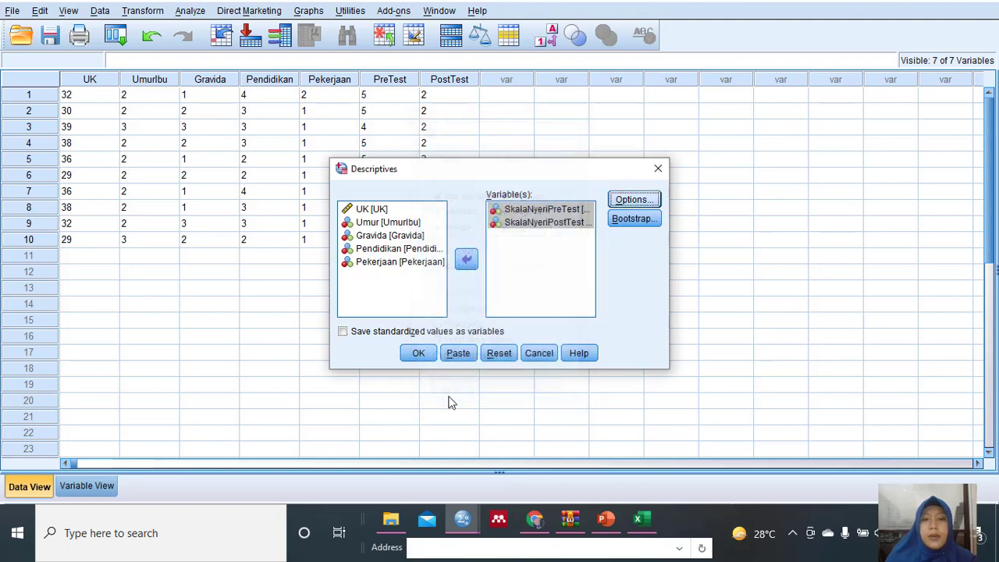
click(418, 353)
click(411, 420)
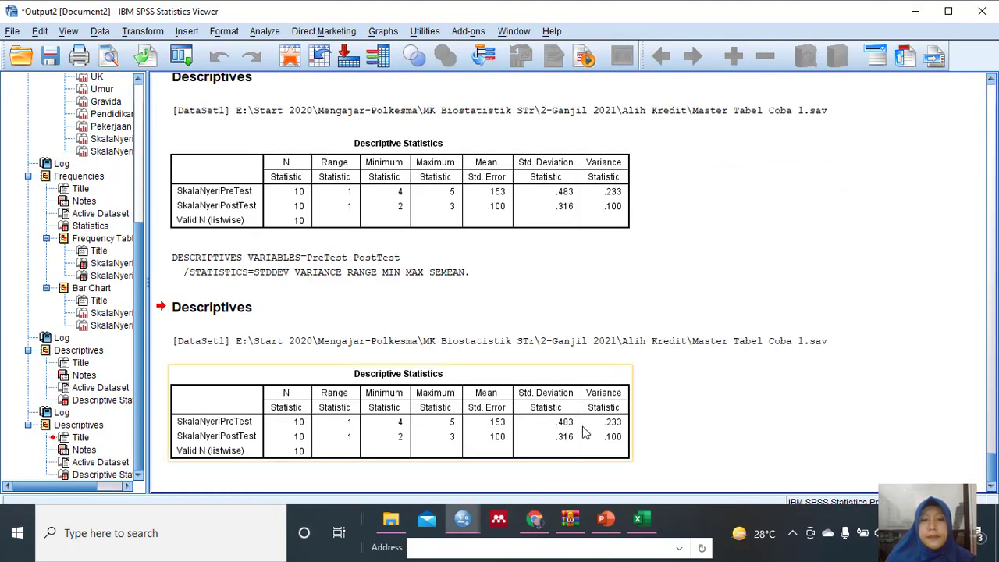
Switch to PowerPoint and find the outline slide on maximum and minimum values (slide 11).
click(608, 520)
scroll(117, 295, down, 5)
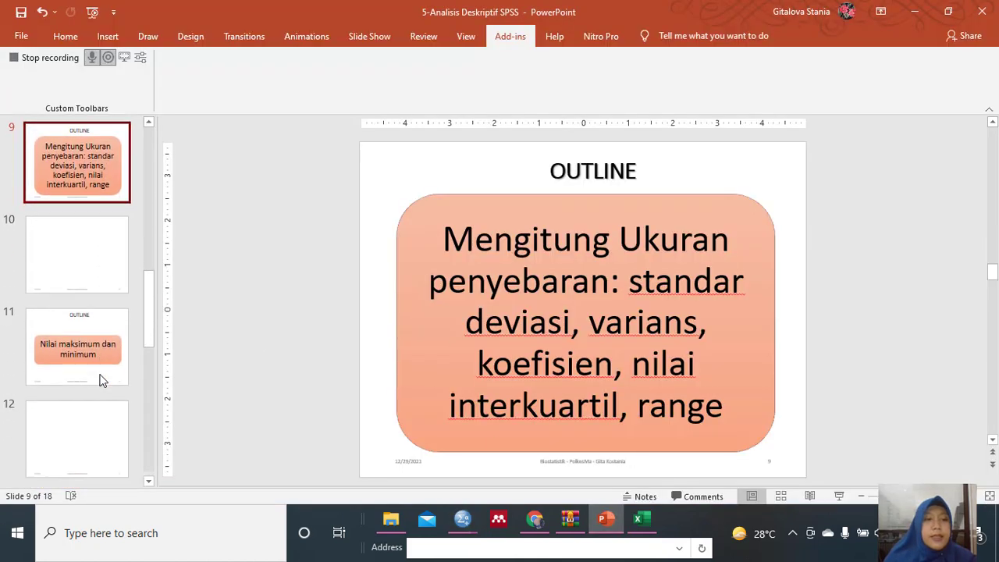
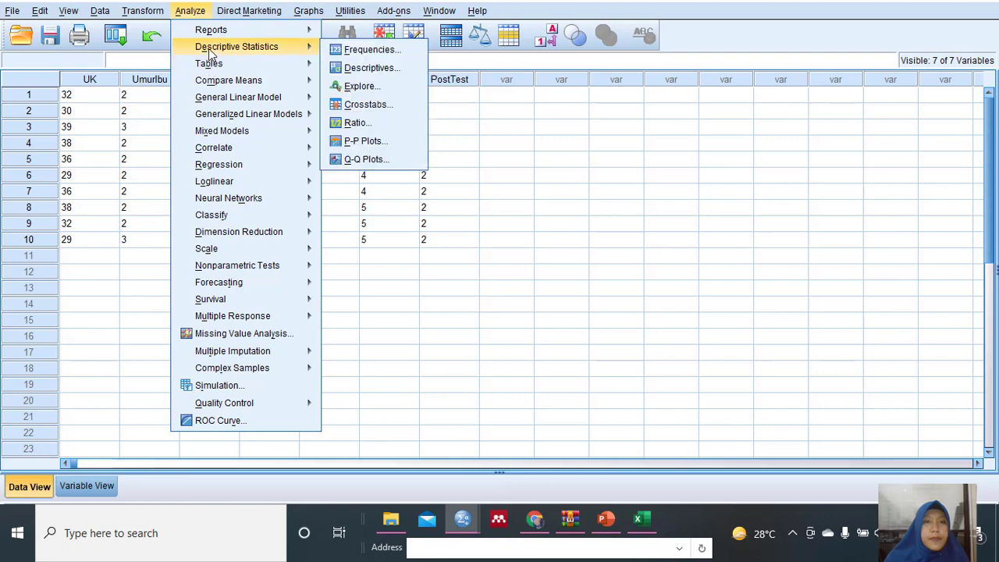
Open the Frequencies analysis and remove UK, Umur, Gravida, Pendidikan and Pekerjaan from the analysed variables.
click(360, 49)
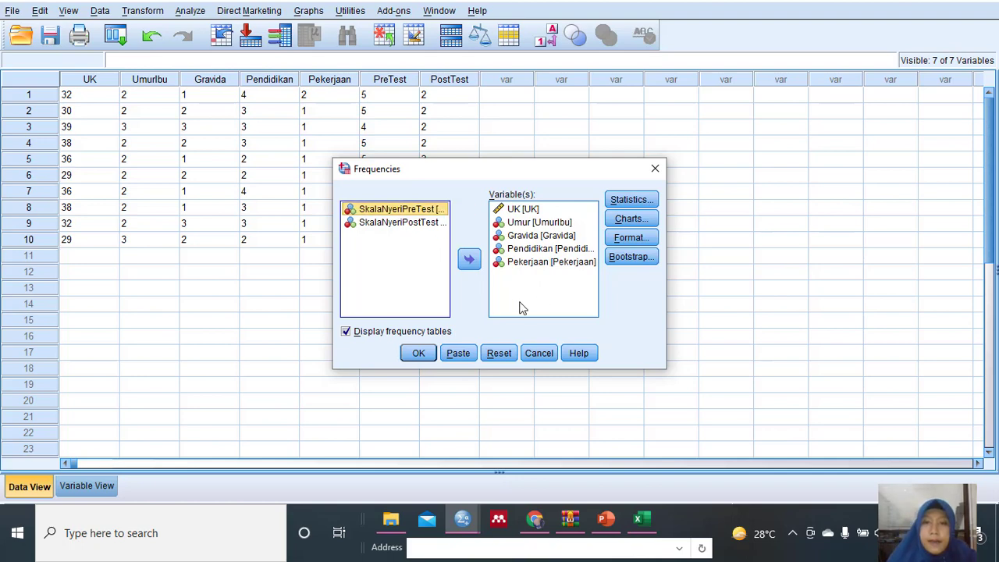
click(523, 210)
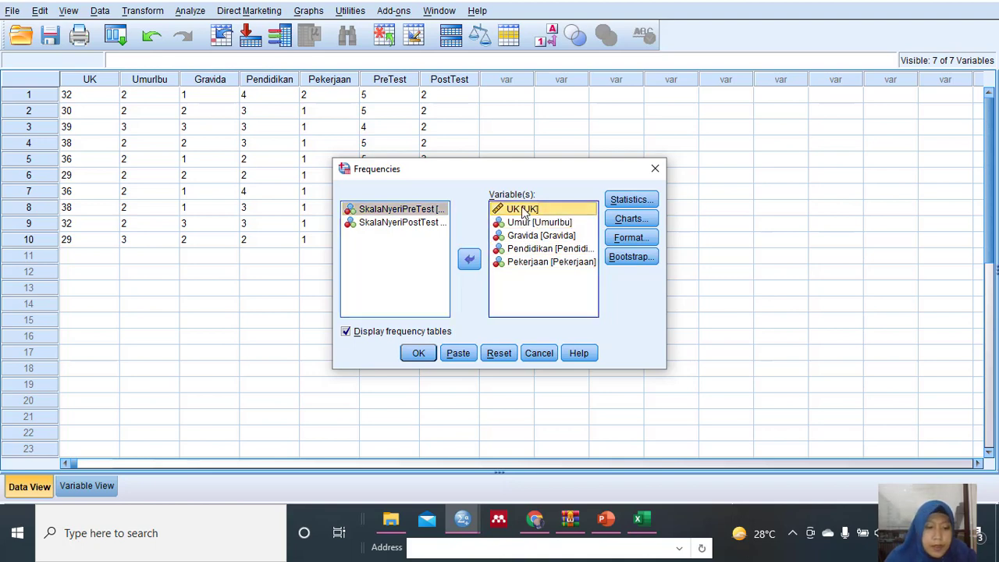
shift+click(504, 263)
click(469, 259)
Turn off the frequency tables and add Umur [UmurIbu] as the variable to analyse.
click(440, 226)
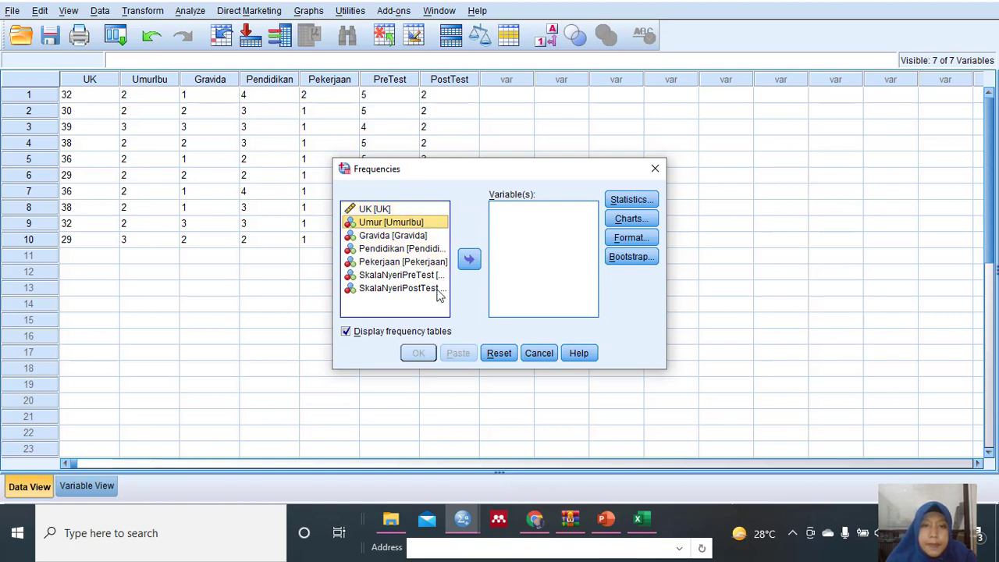
click(347, 332)
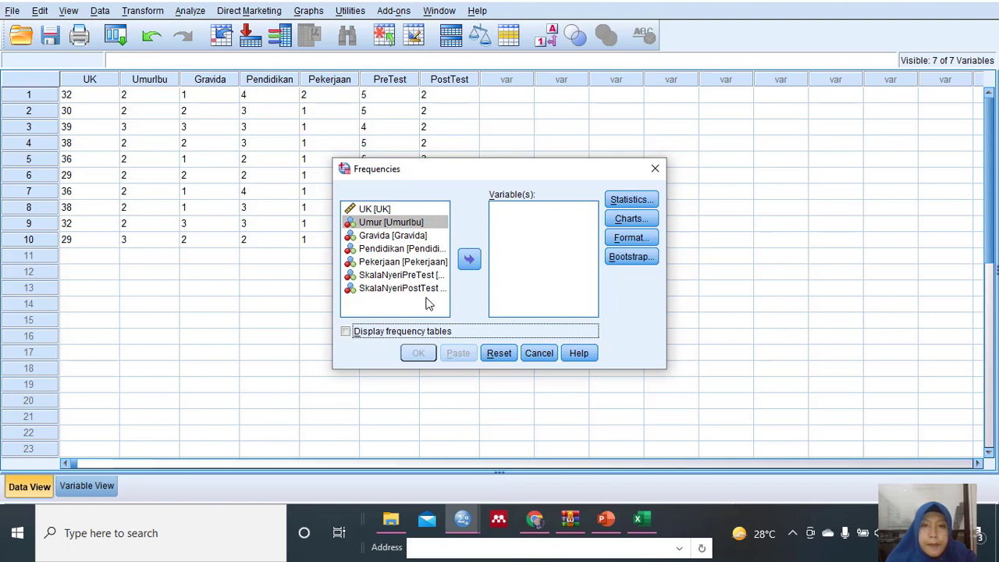
click(373, 224)
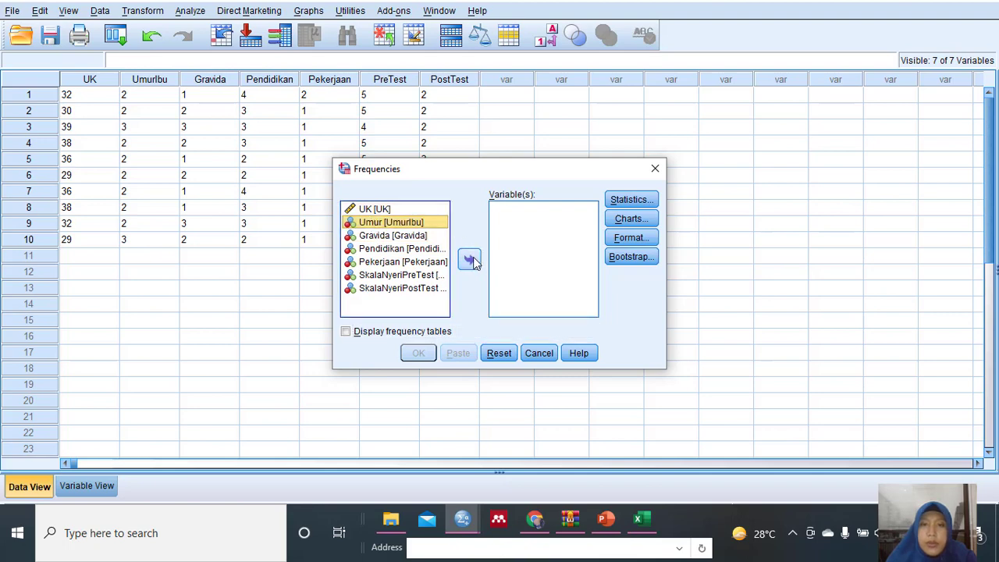
click(471, 261)
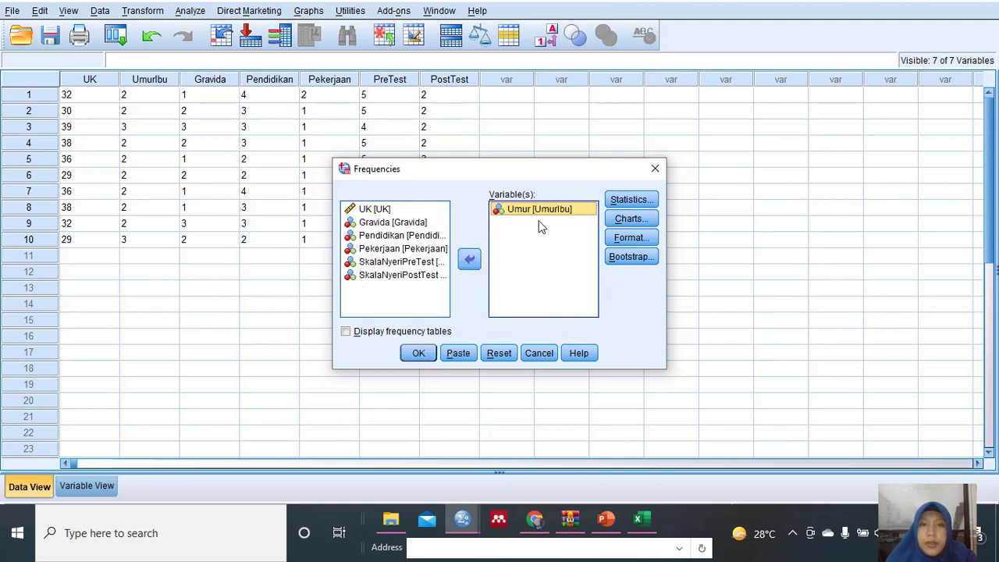
Set the chart type to bar charts with frequencies as chart values and run the Frequencies analysis for Umur.
click(631, 219)
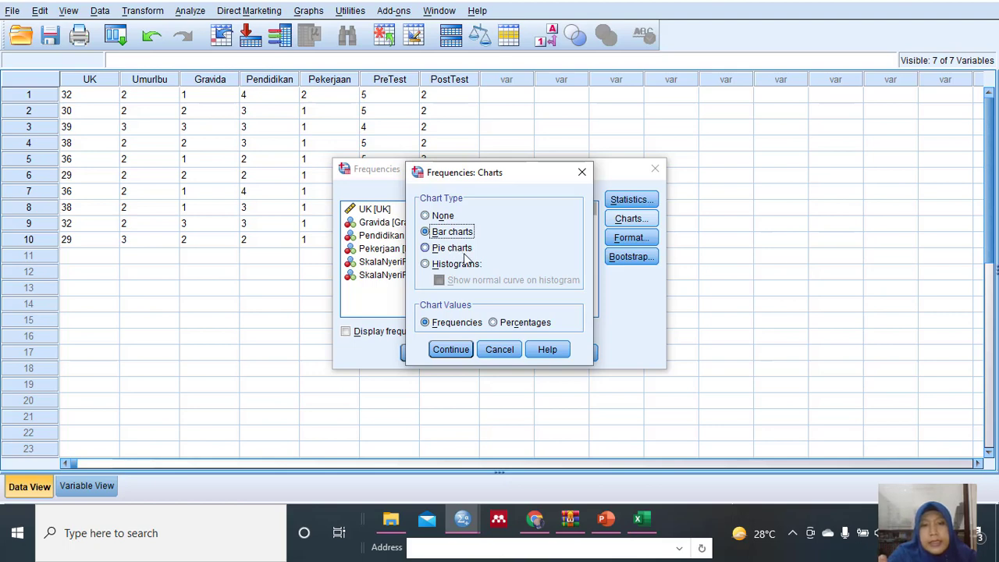
click(446, 247)
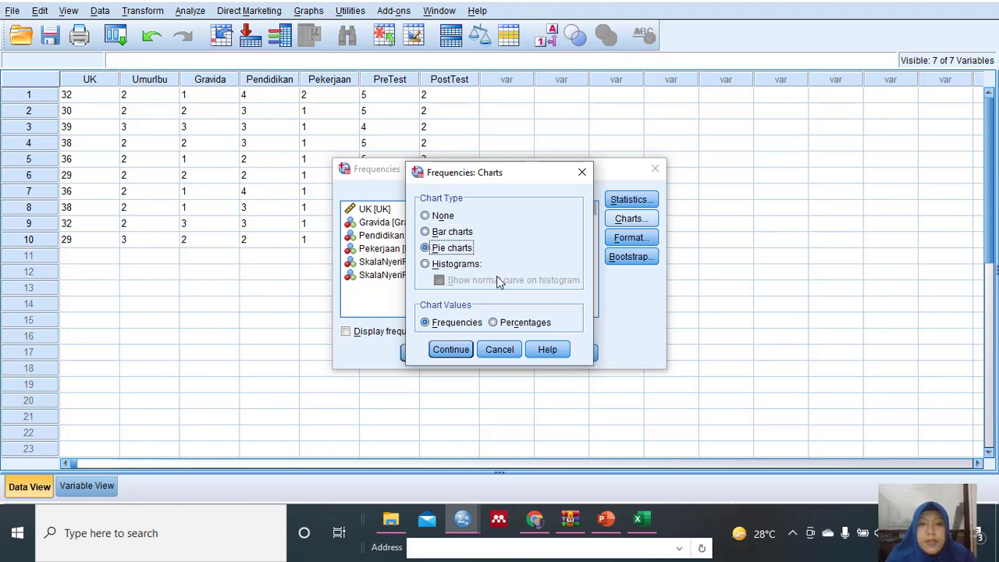
click(427, 233)
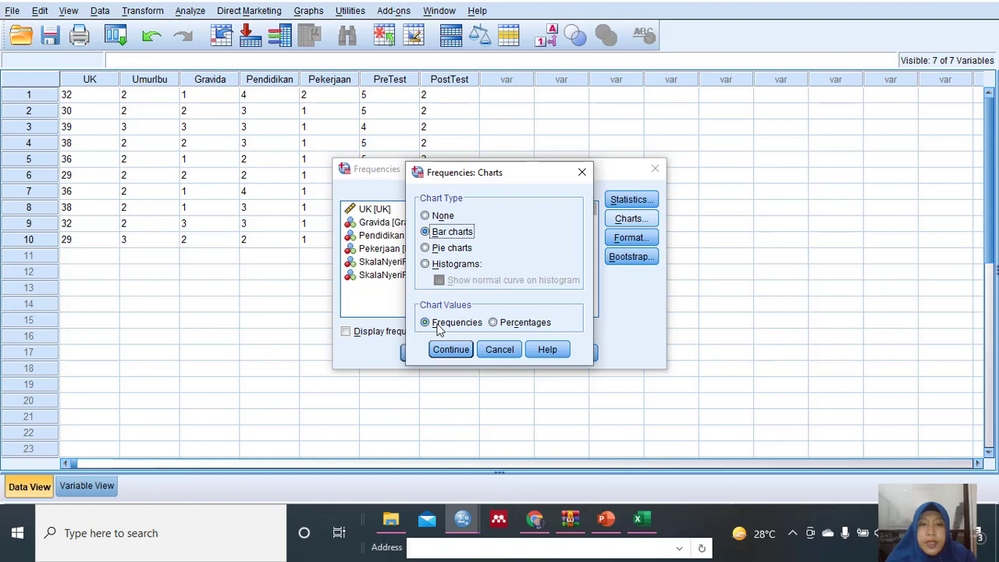
click(493, 325)
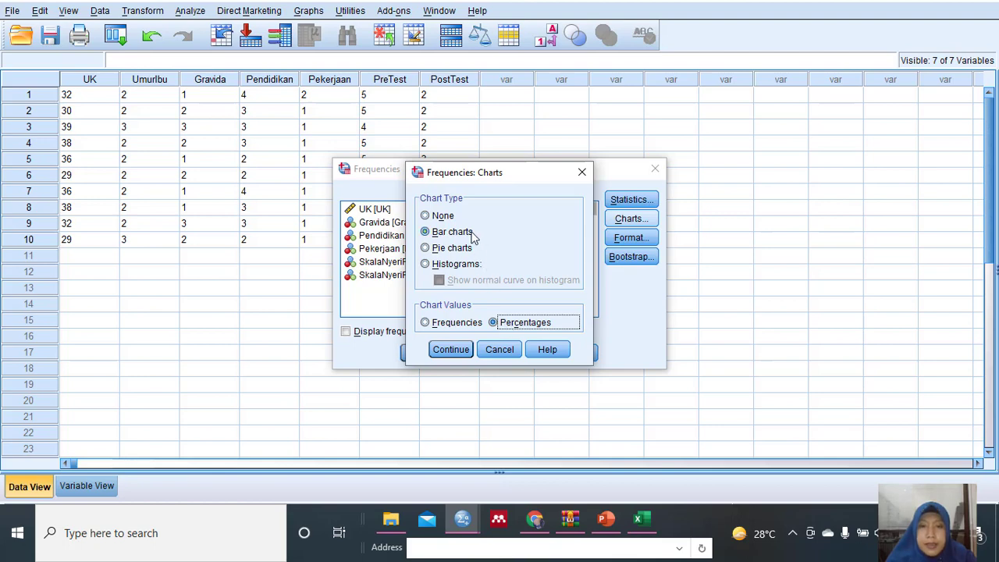
click(426, 324)
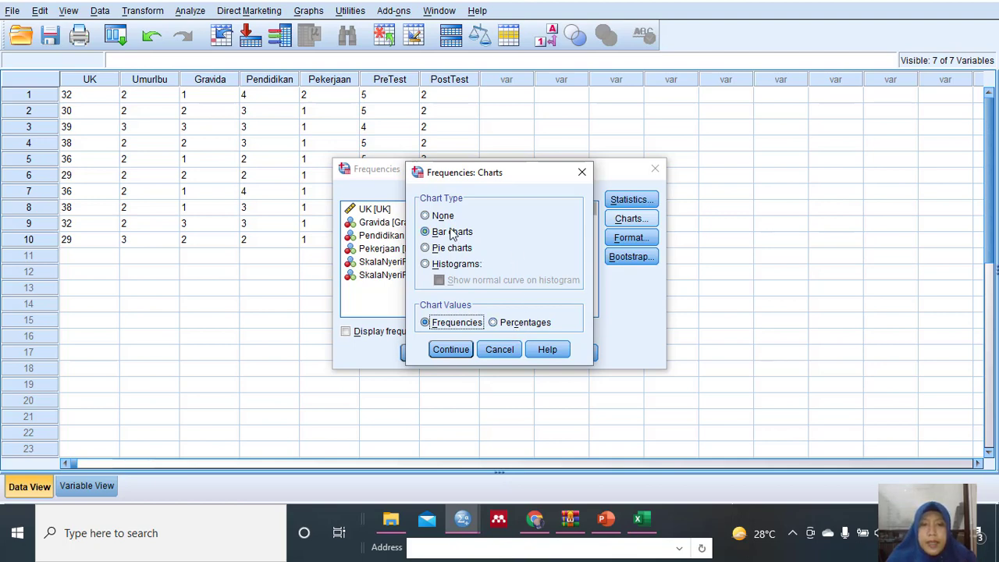
click(450, 349)
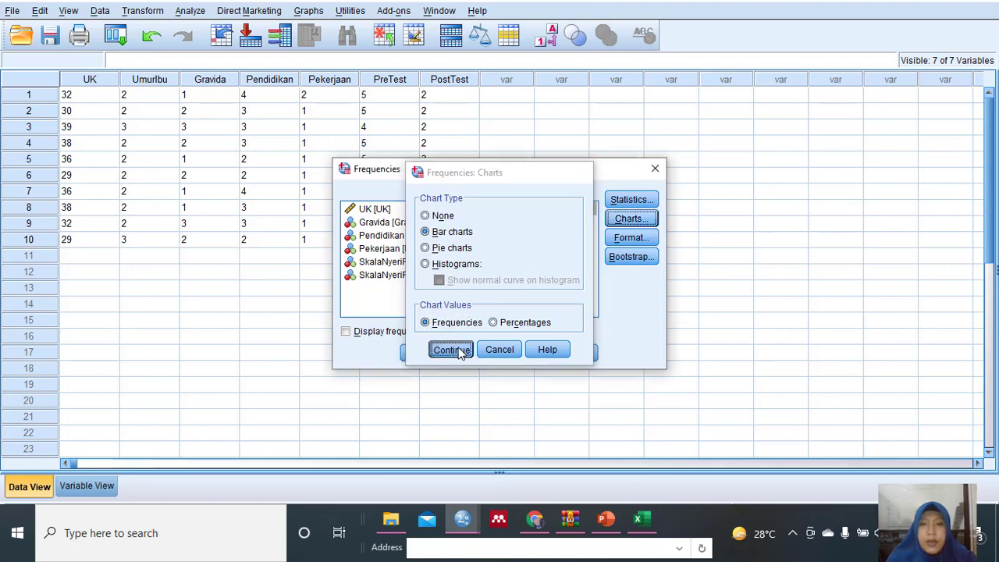
click(421, 353)
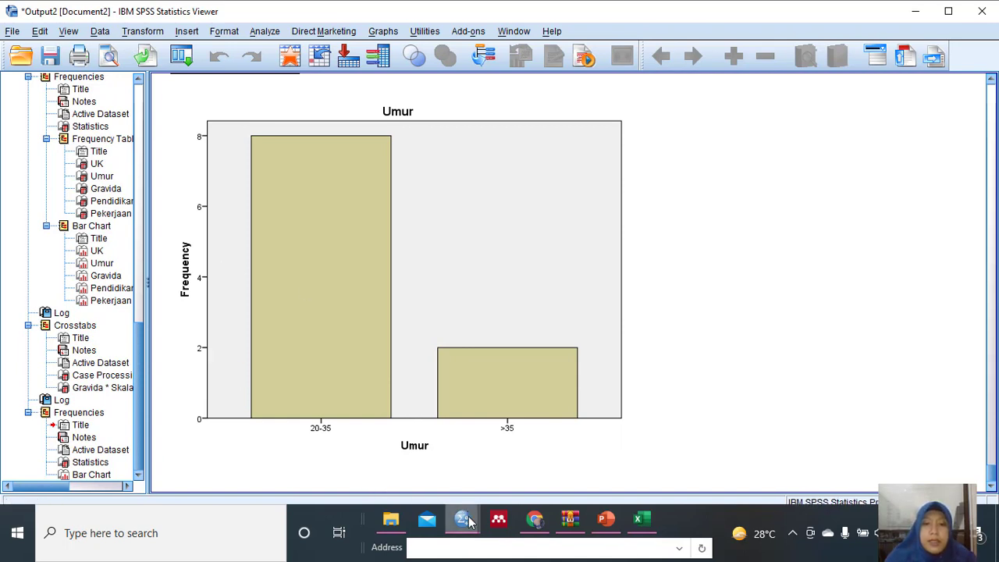
Return to the dataset and rerun Frequencies for Umur with a pie chart showing percentages.
mouse_move(463, 519)
click(424, 471)
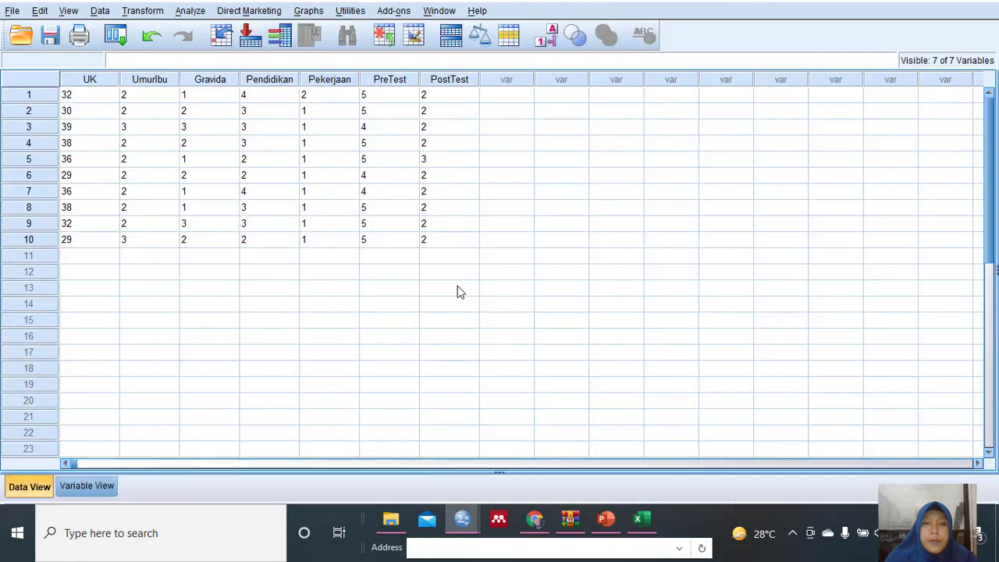
click(189, 11)
mouse_move(268, 47)
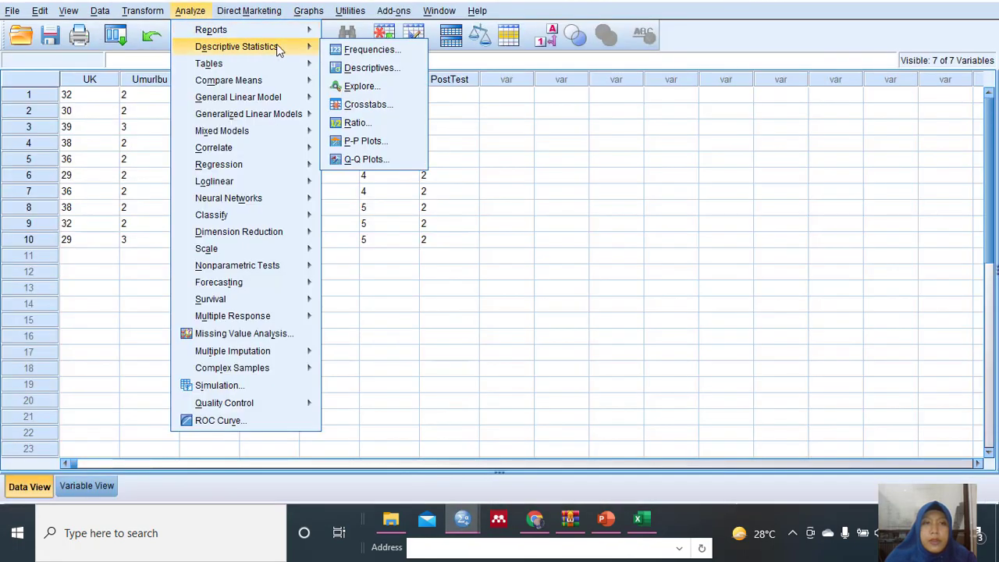
click(356, 50)
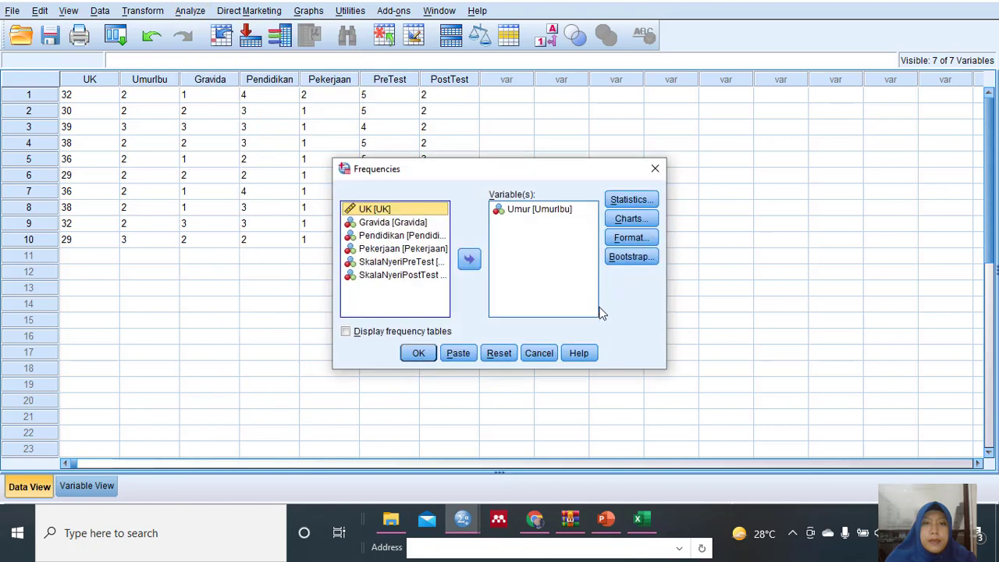
click(647, 224)
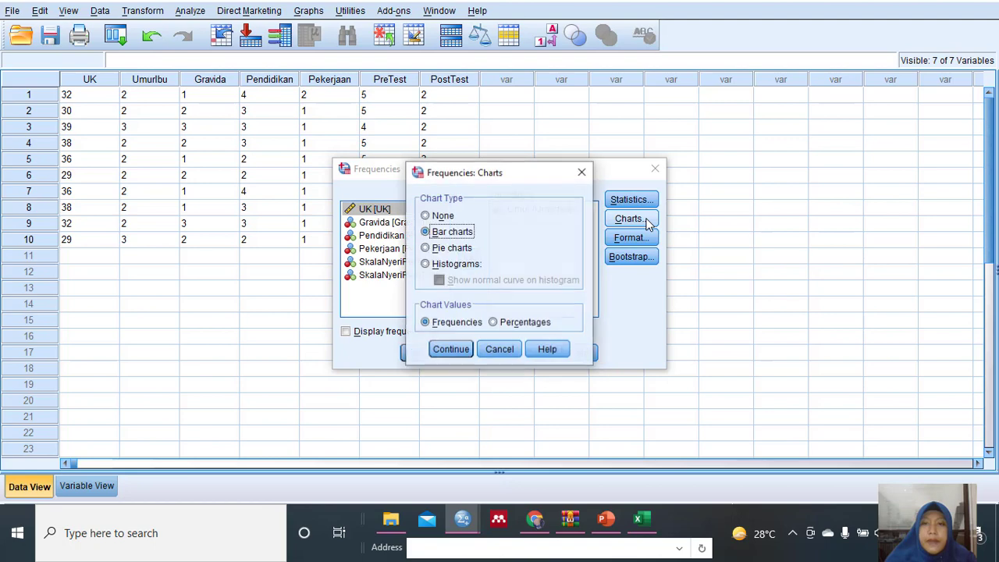
click(427, 248)
click(494, 323)
click(451, 350)
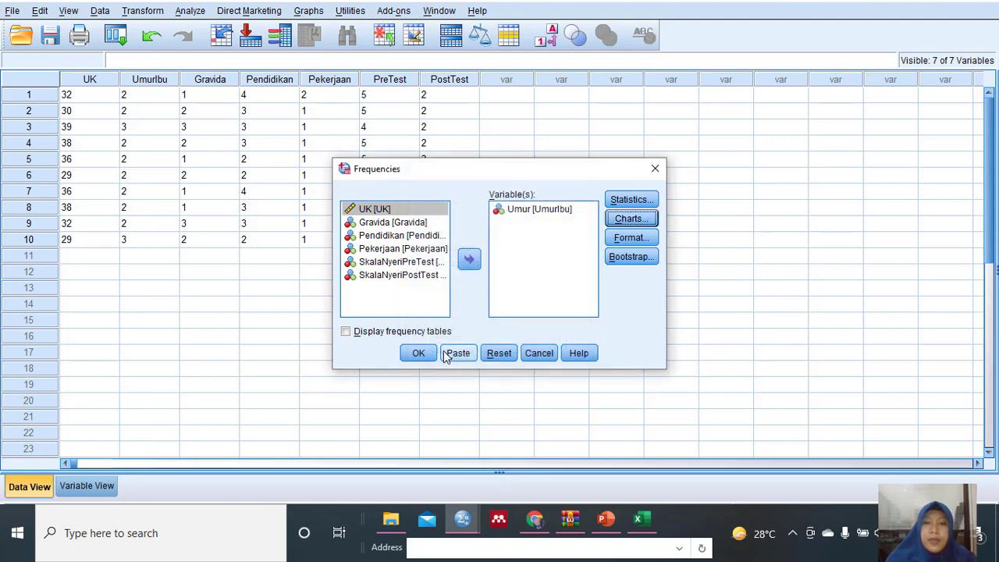
click(420, 355)
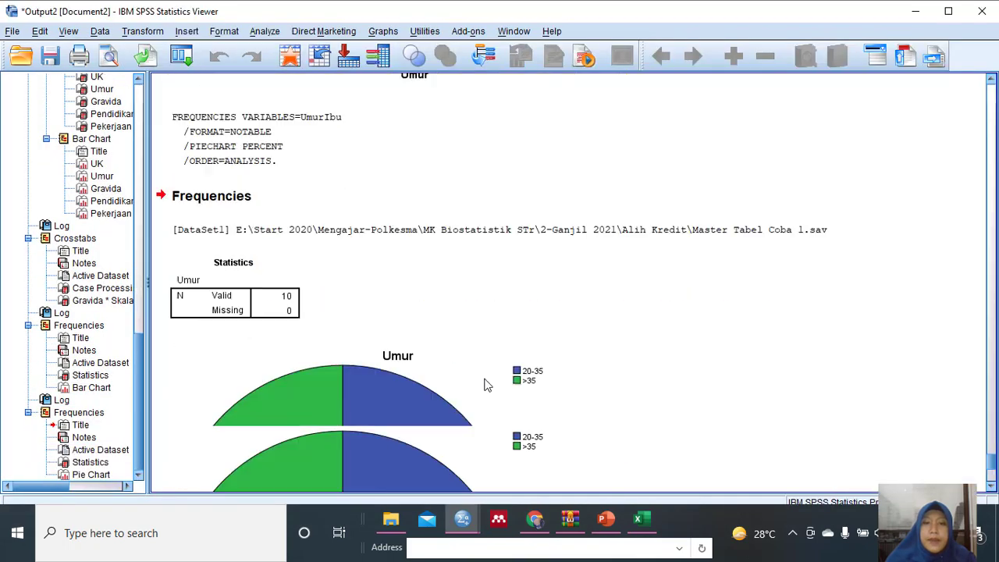
Examine the Umur percentage pie chart in the output together with its statistics table and age group legend.
scroll(485, 383, down, 3)
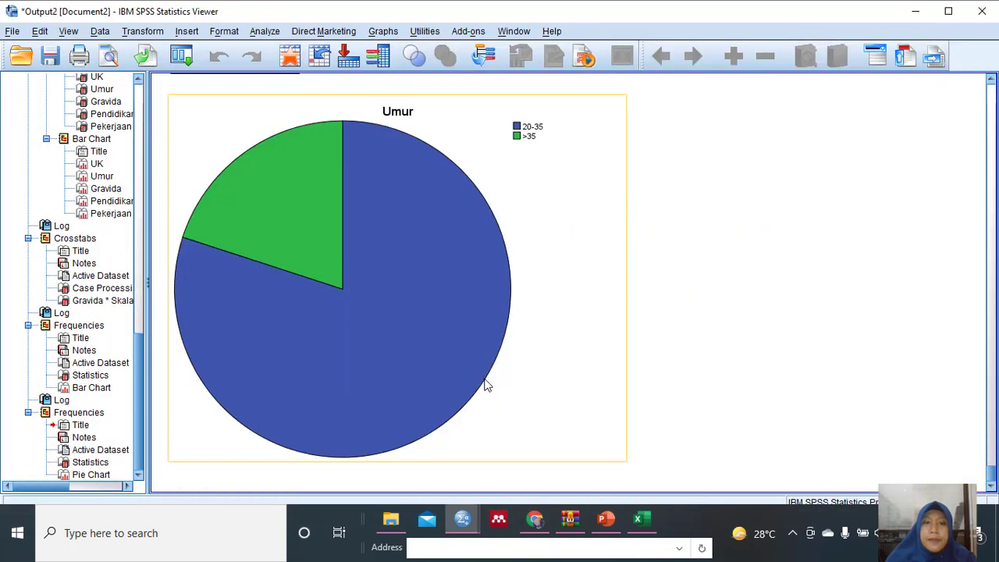
scroll(485, 383, up, 2)
scroll(484, 383, down, 2)
scroll(484, 382, up, 5)
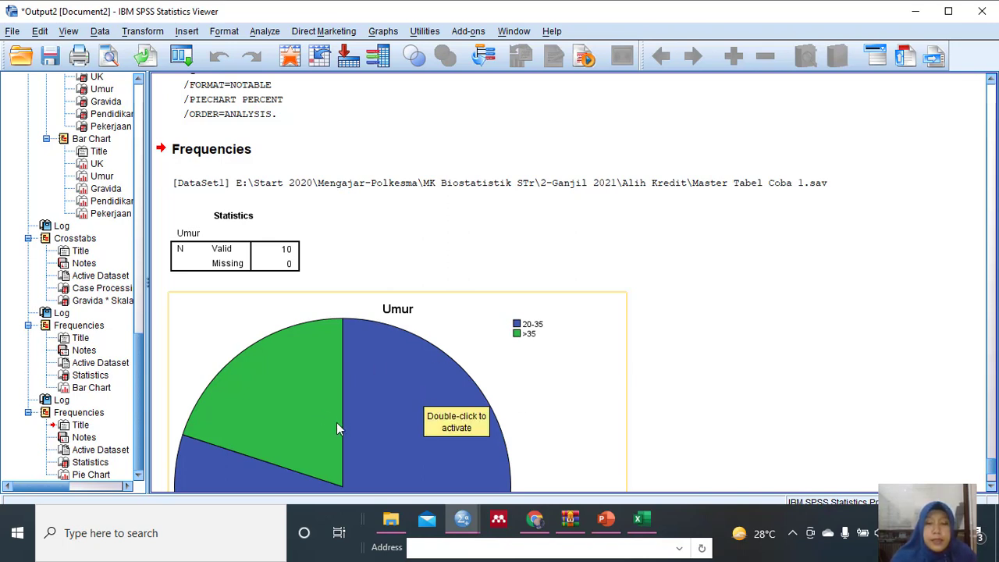
scroll(336, 422, down, 2)
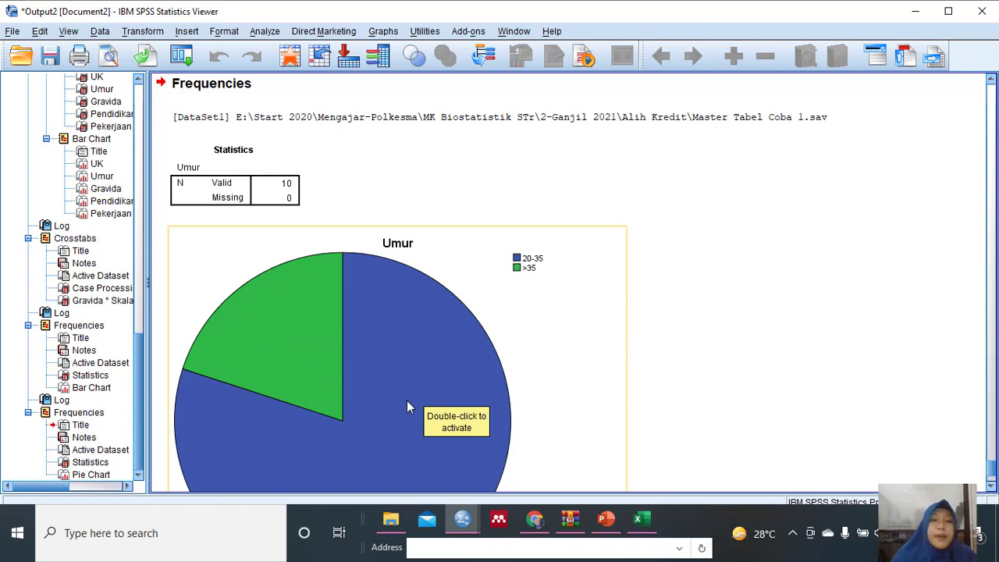
scroll(407, 400, down, 2)
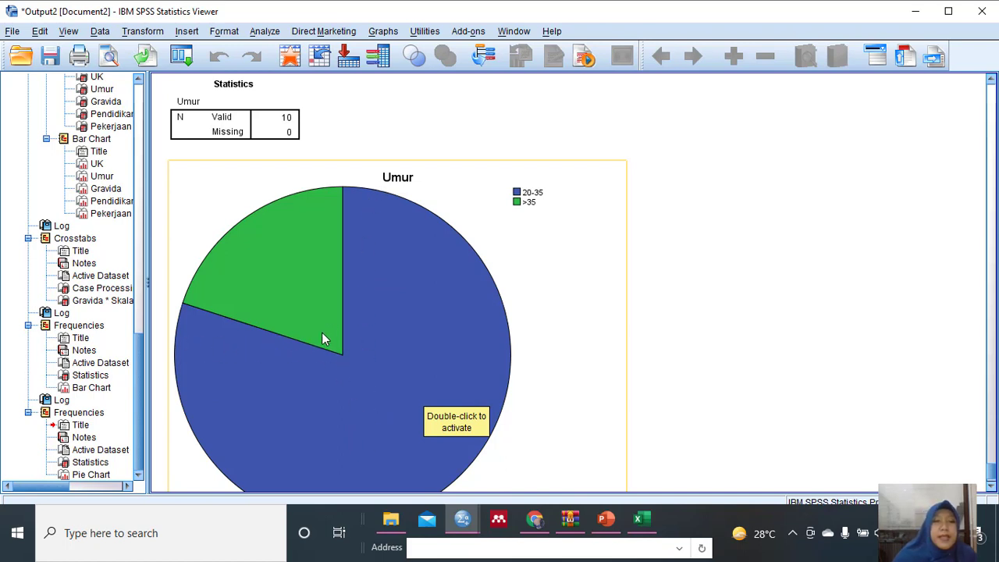
scroll(411, 317, up, 3)
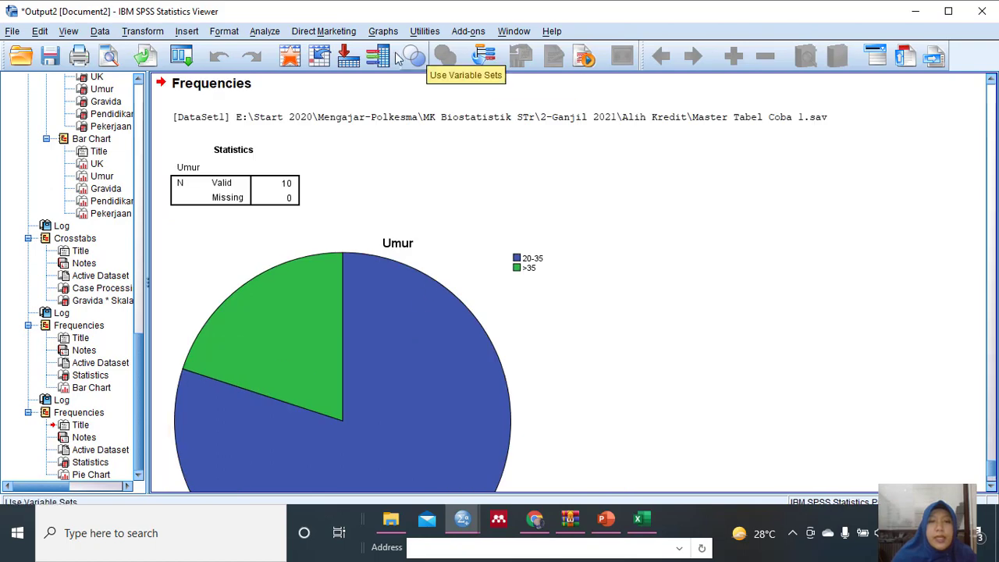
Rerun the Frequencies analysis for Umur with the pie chart values changed to frequencies.
click(263, 32)
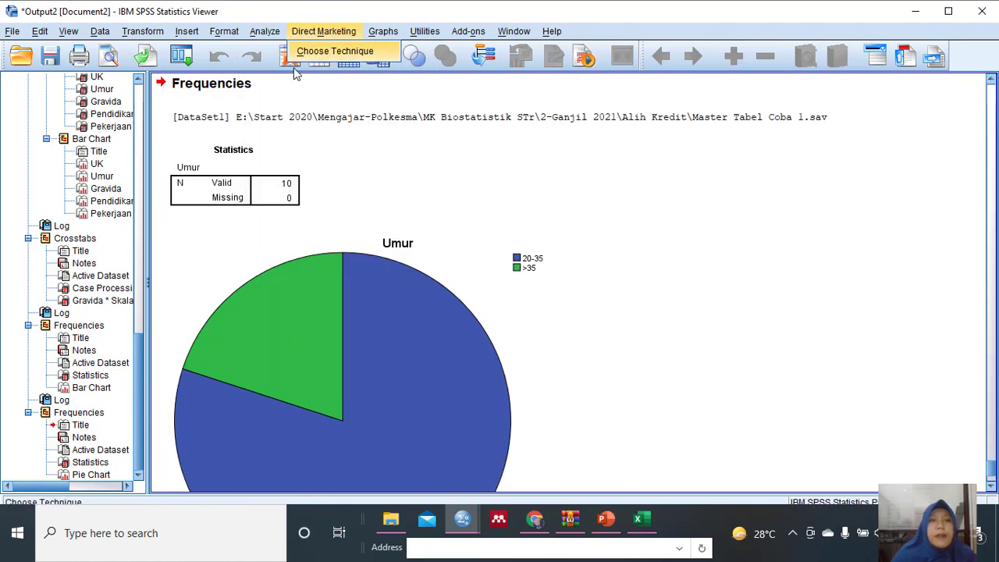
mouse_move(279, 72)
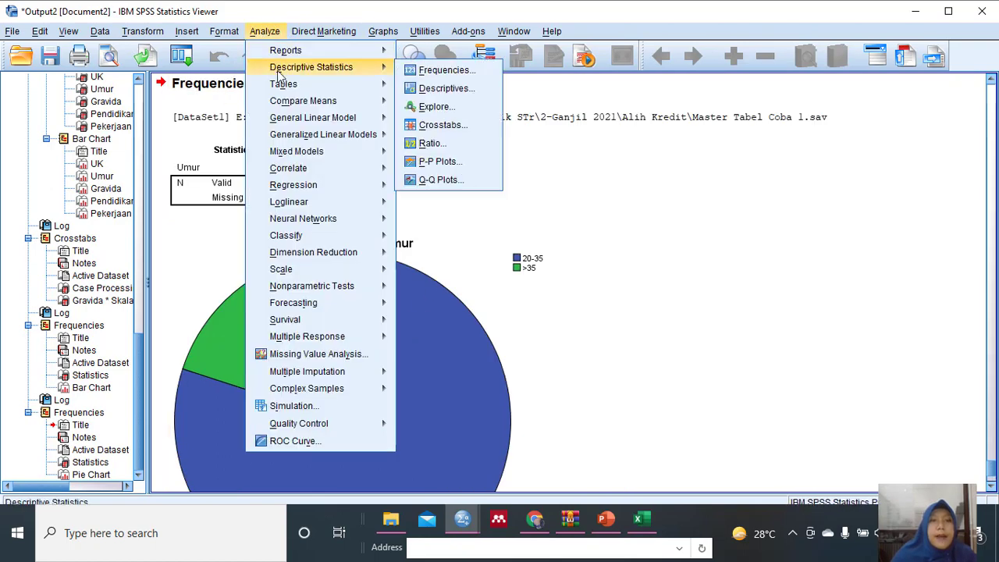
click(441, 70)
click(629, 220)
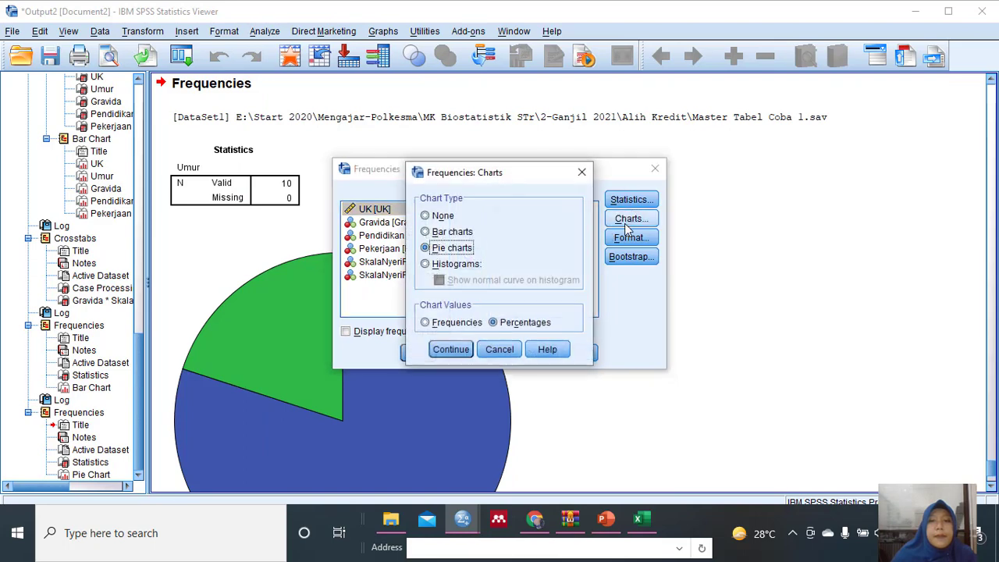
click(426, 323)
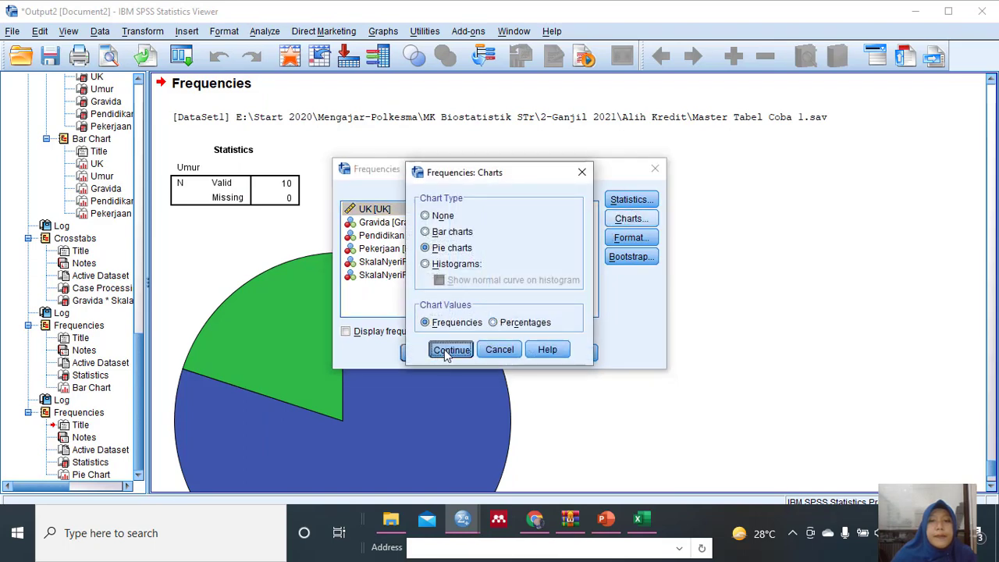
click(450, 350)
click(415, 352)
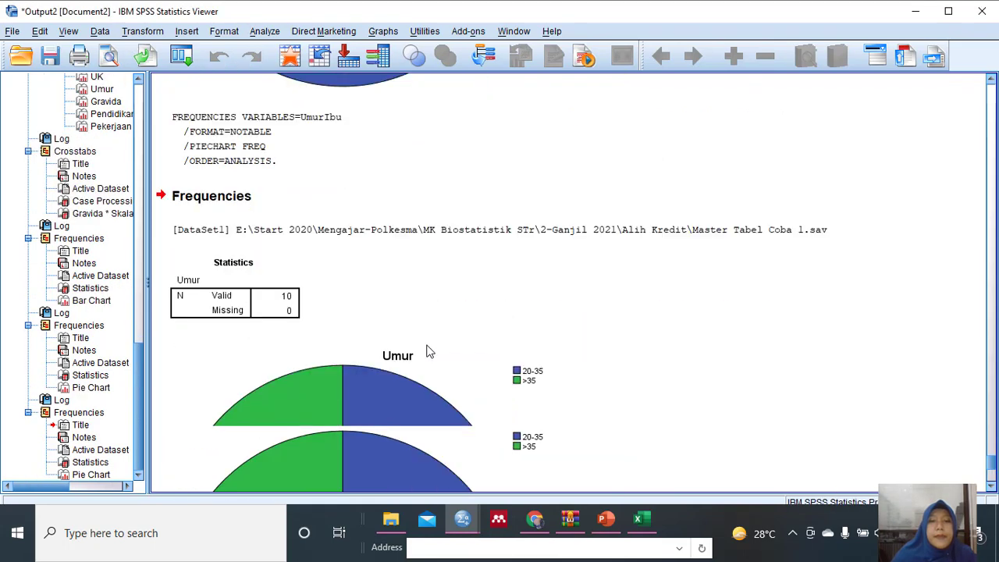
Review the frequency-based Umur pie chart and compare it with the preceding output and the statistics table.
scroll(458, 277, down, 1)
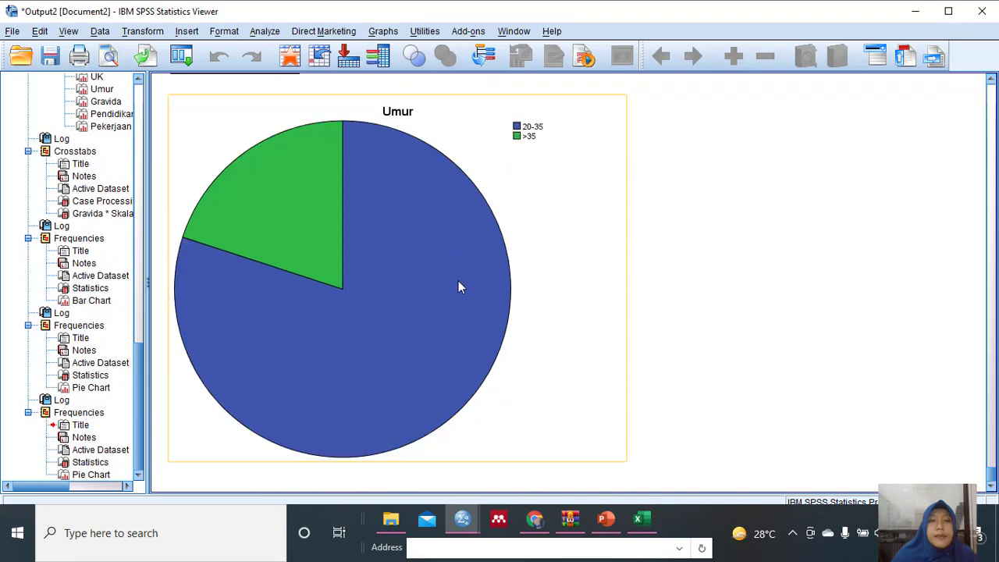
scroll(458, 280, up, 5)
scroll(464, 281, down, 4)
scroll(468, 279, up, 6)
scroll(473, 279, down, 6)
scroll(621, 280, up, 5)
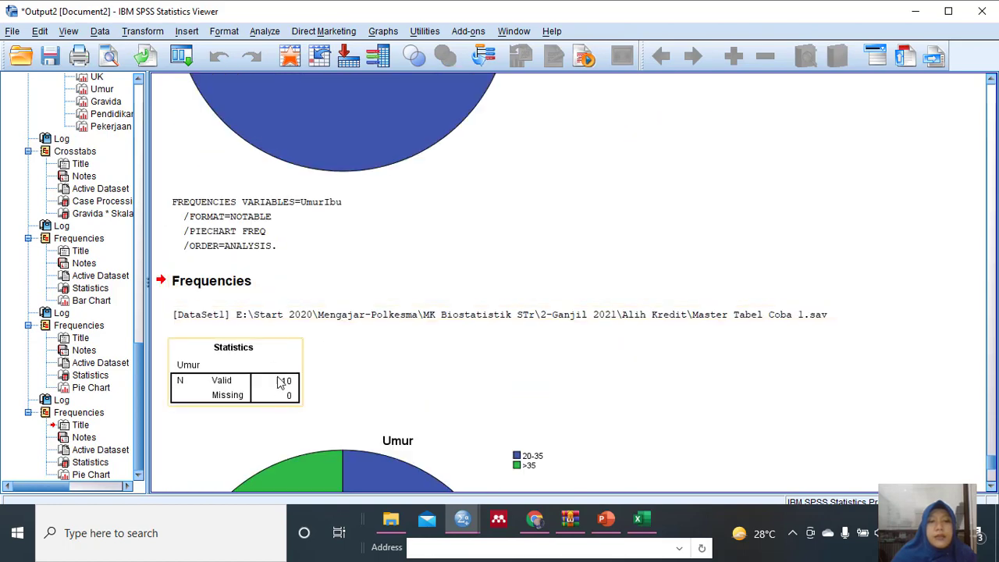
scroll(537, 312, down, 5)
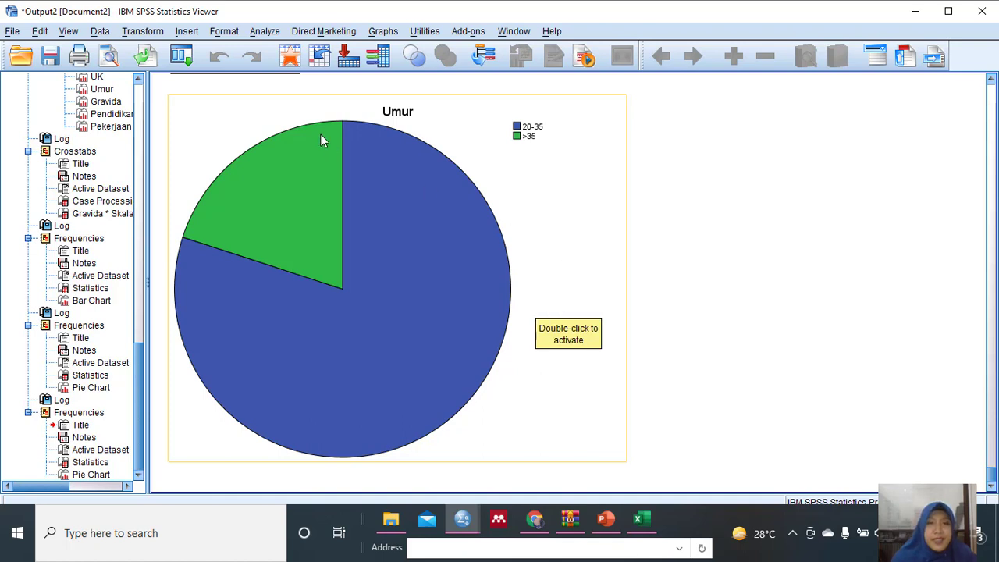
Reopen the Frequencies analysis from the output viewer.
click(265, 31)
mouse_move(328, 67)
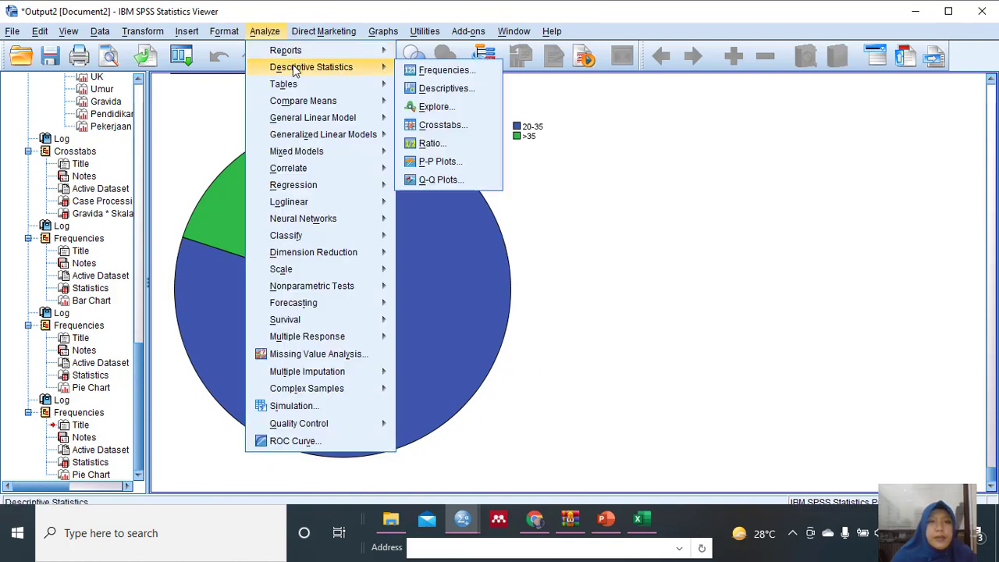
click(443, 70)
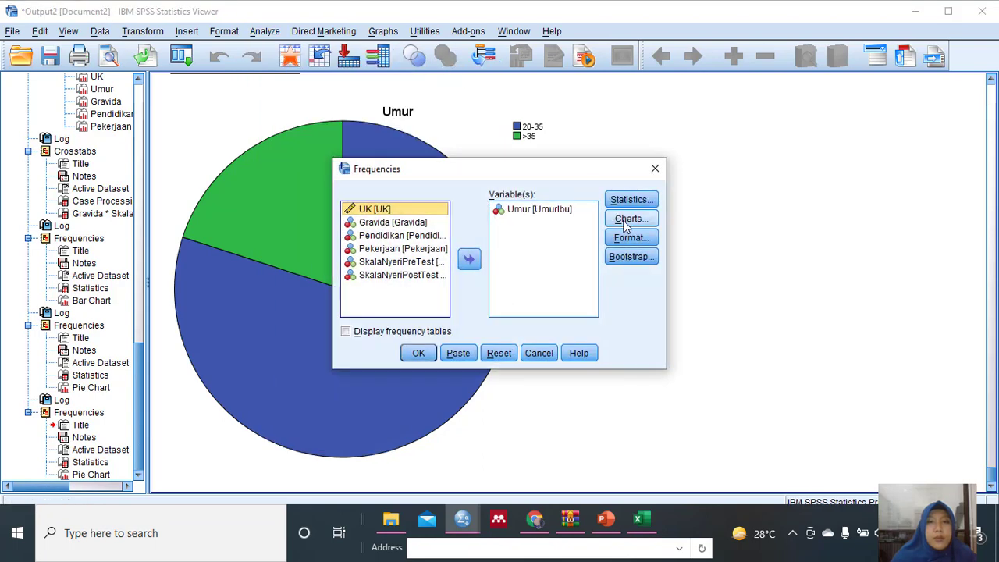
click(628, 220)
click(435, 266)
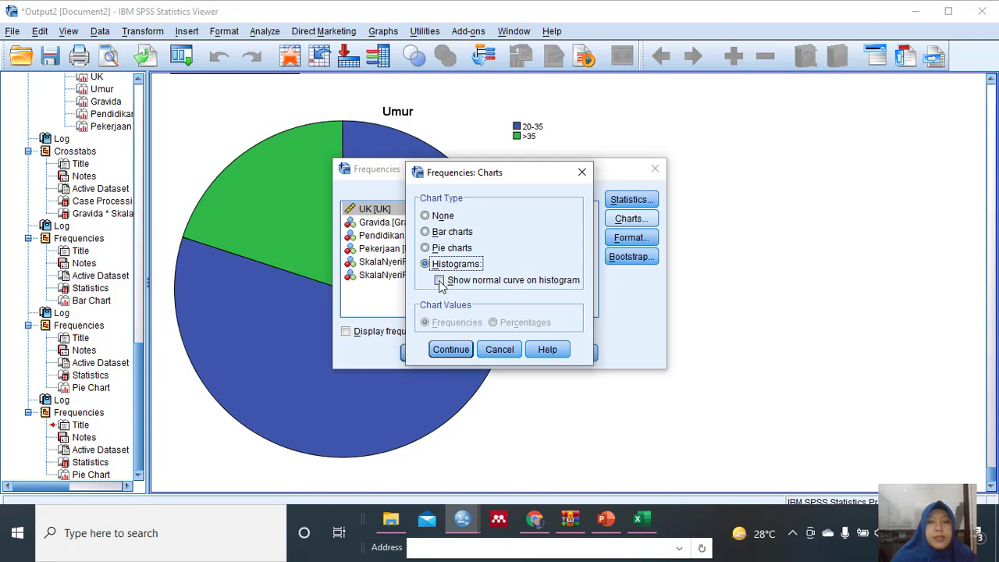
click(439, 281)
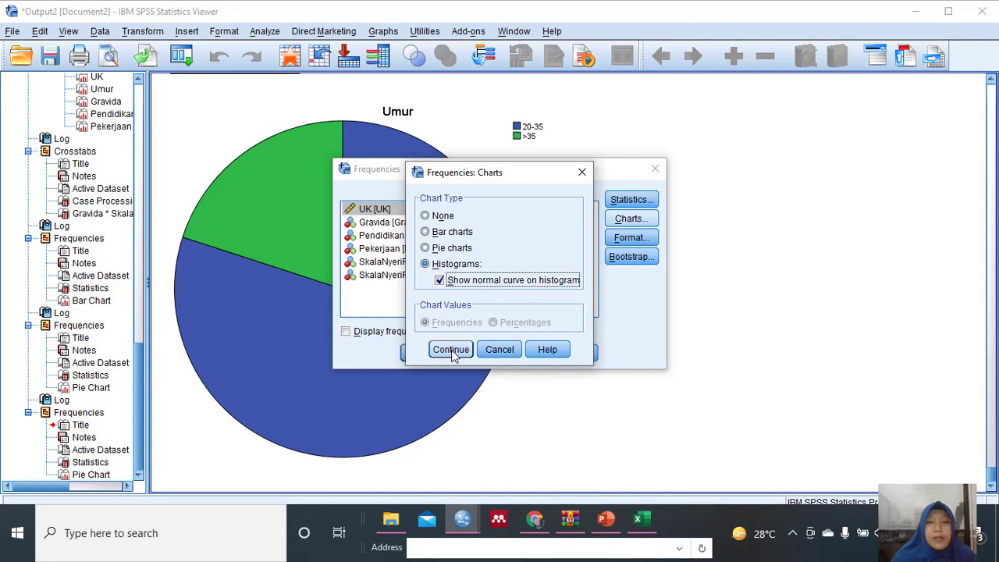
click(506, 351)
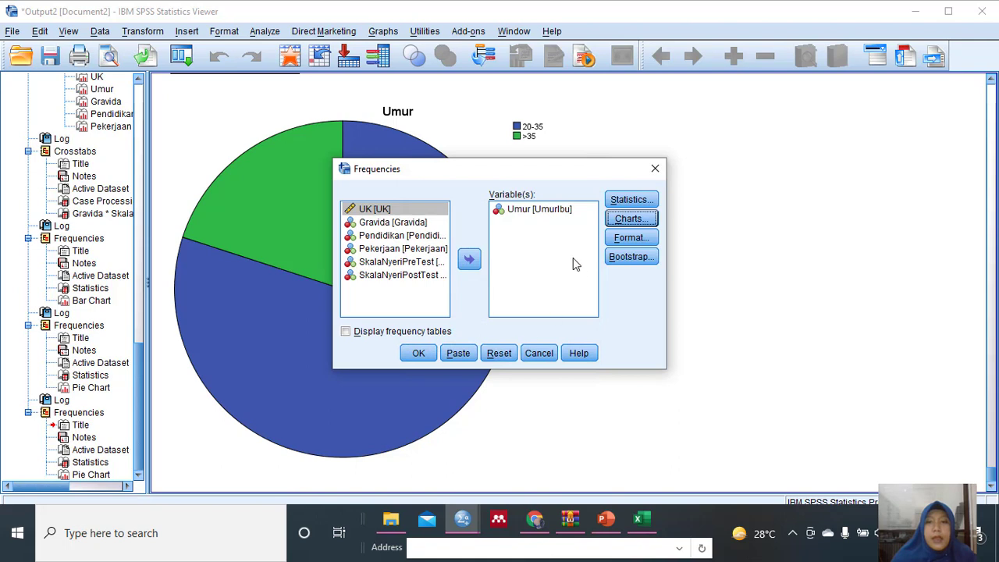
Replace Umur with Gravida as the variable to analyse in Frequencies.
click(529, 211)
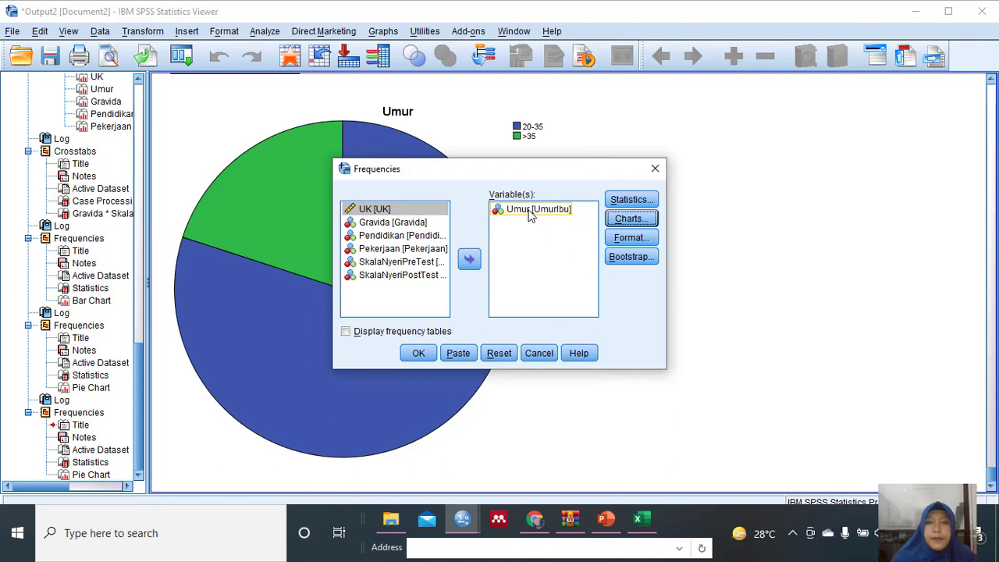
click(530, 211)
click(469, 260)
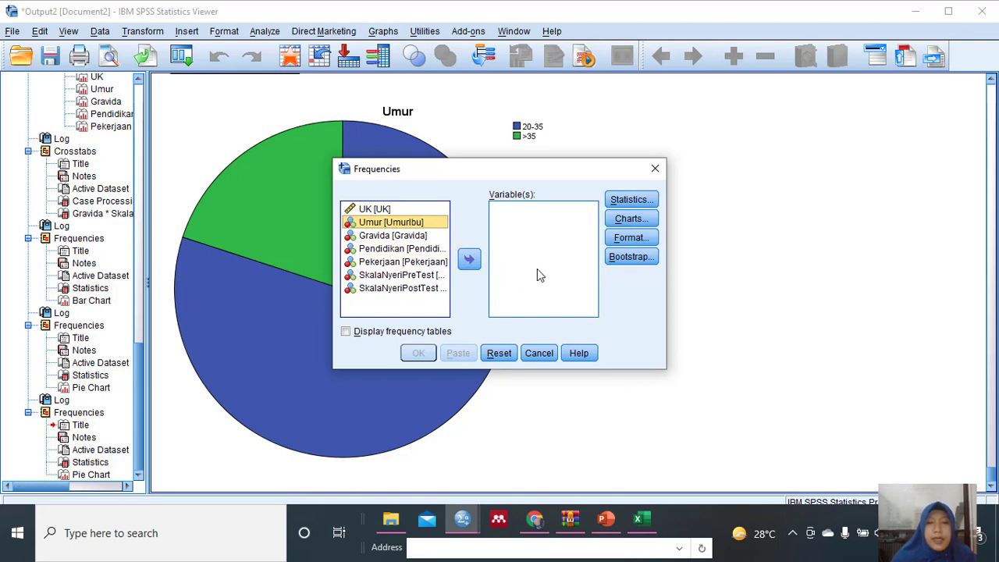
click(388, 236)
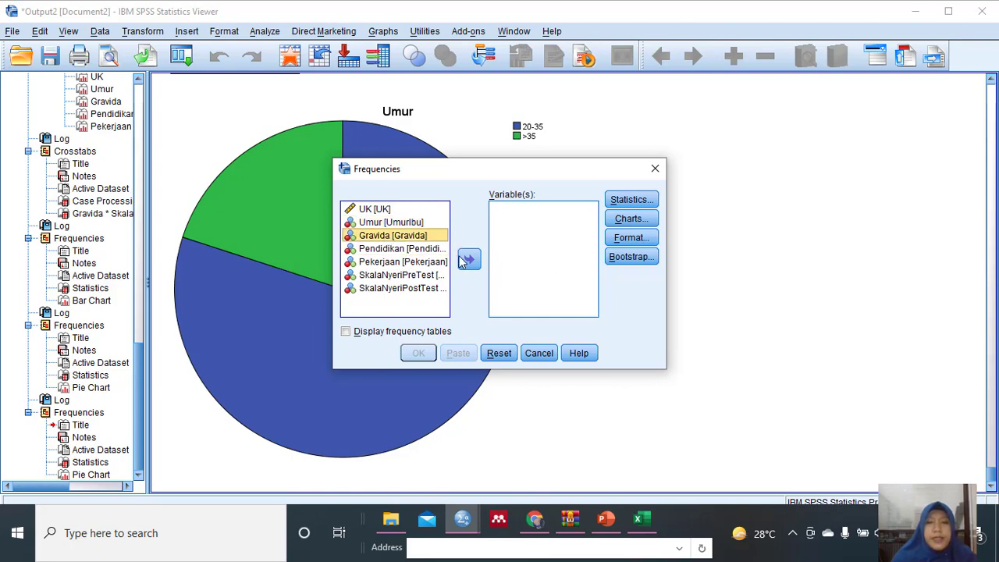
click(469, 259)
Set the chart type to a histogram with a normal curve and run Frequencies for Gravida to display its chart.
click(624, 219)
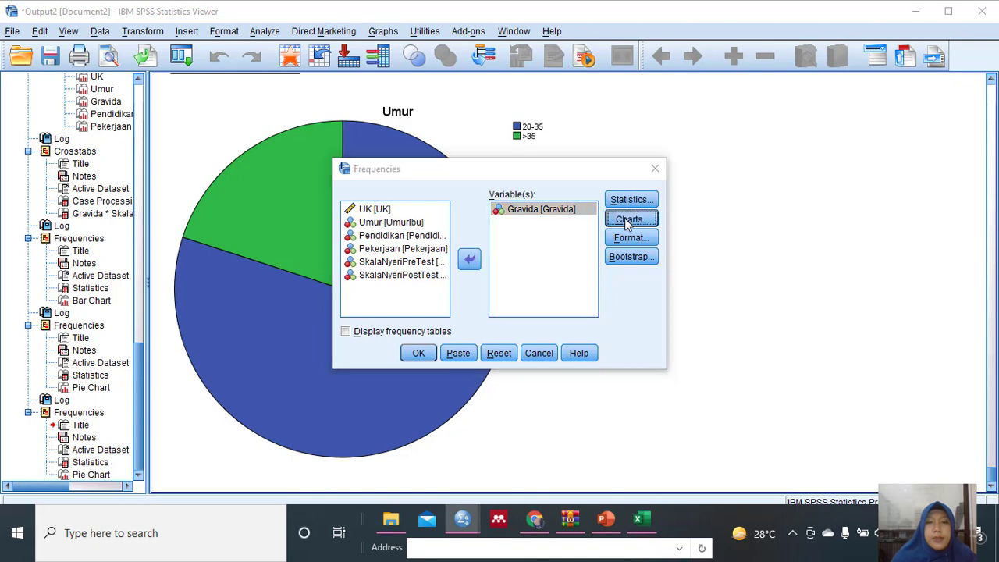
click(425, 264)
click(439, 279)
click(450, 349)
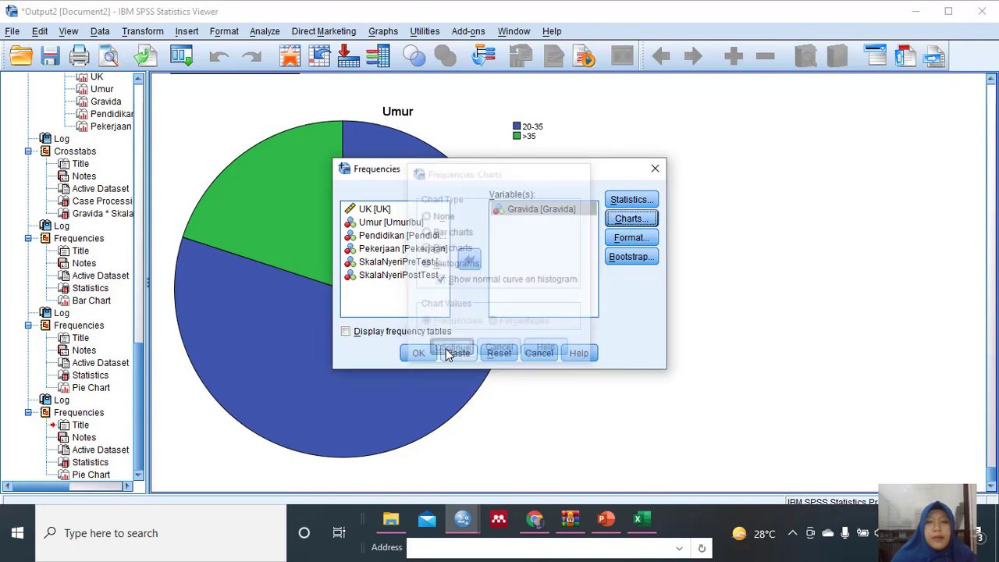
click(426, 350)
scroll(477, 271, down, 3)
scroll(477, 271, down, 1)
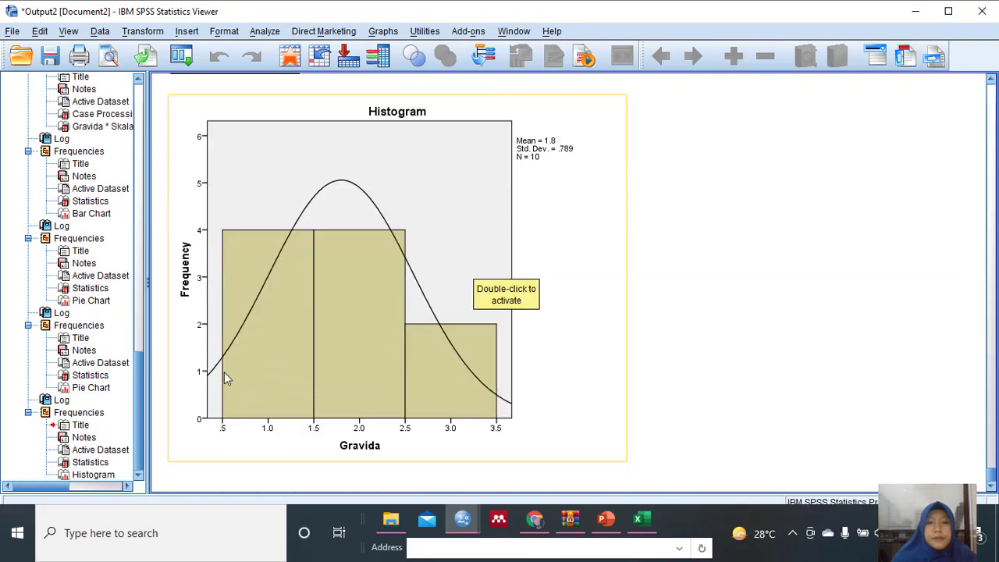